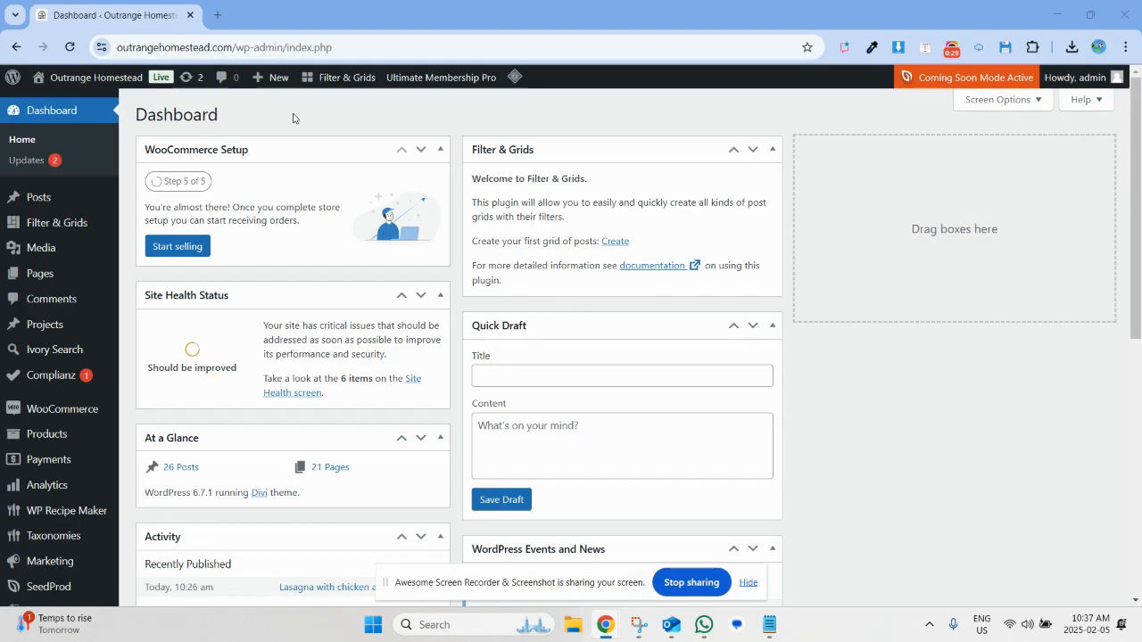
Start a new blog post on the site.
{"action": "mouse_move", "coordinate": [132, 94]}
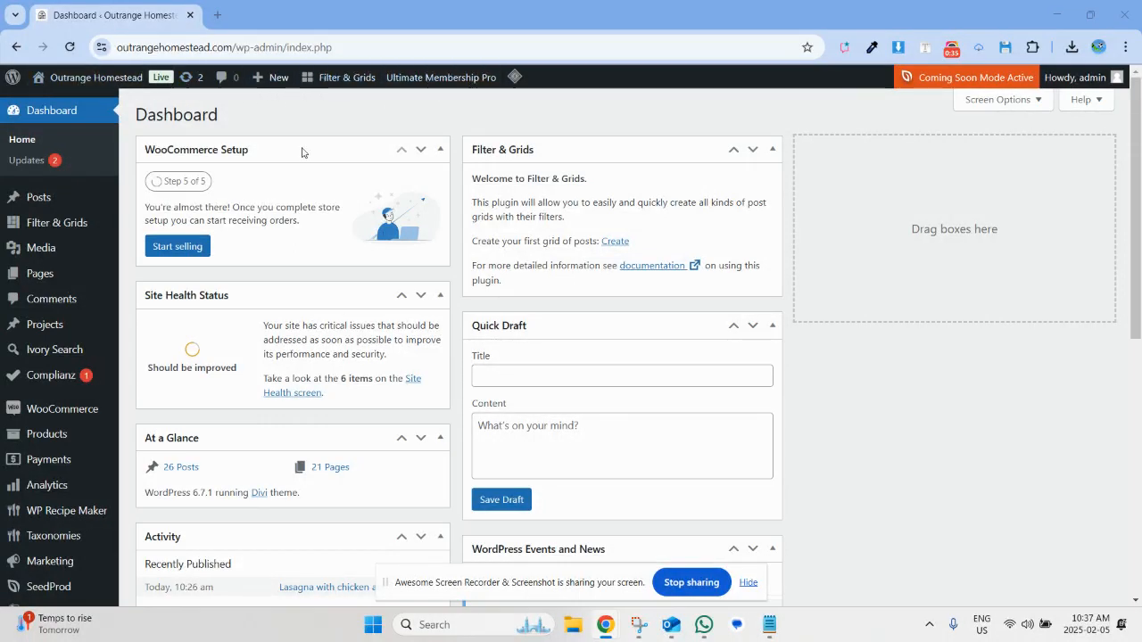
{"action": "mouse_move", "coordinate": [266, 79]}
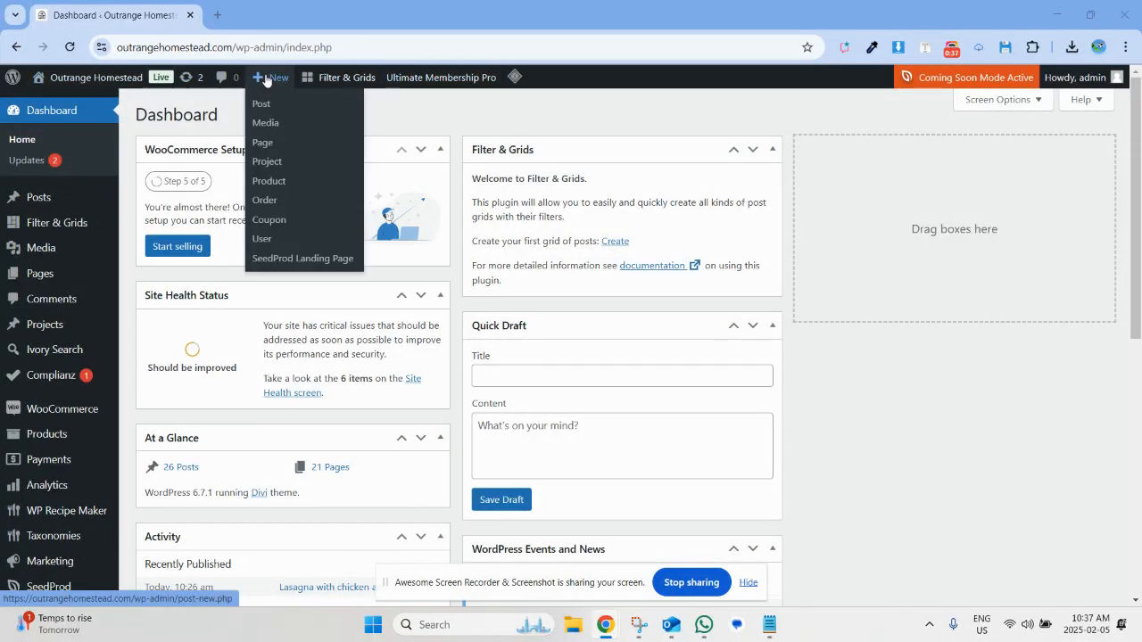
{"action": "left_click", "coordinate": [267, 104]}
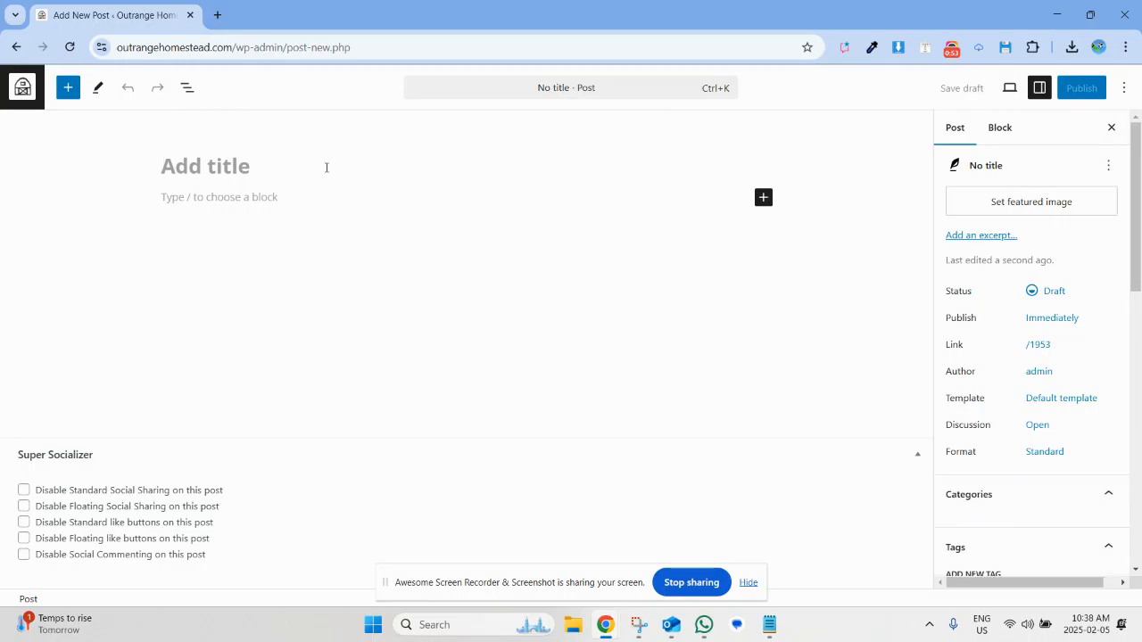
{"action": "left_click", "coordinate": [748, 584]}
Copy the recipe title from the Notepad file into the post title and extend it to "Lasagna Recipe (Demo)".
{"action": "left_click", "coordinate": [769, 627]}
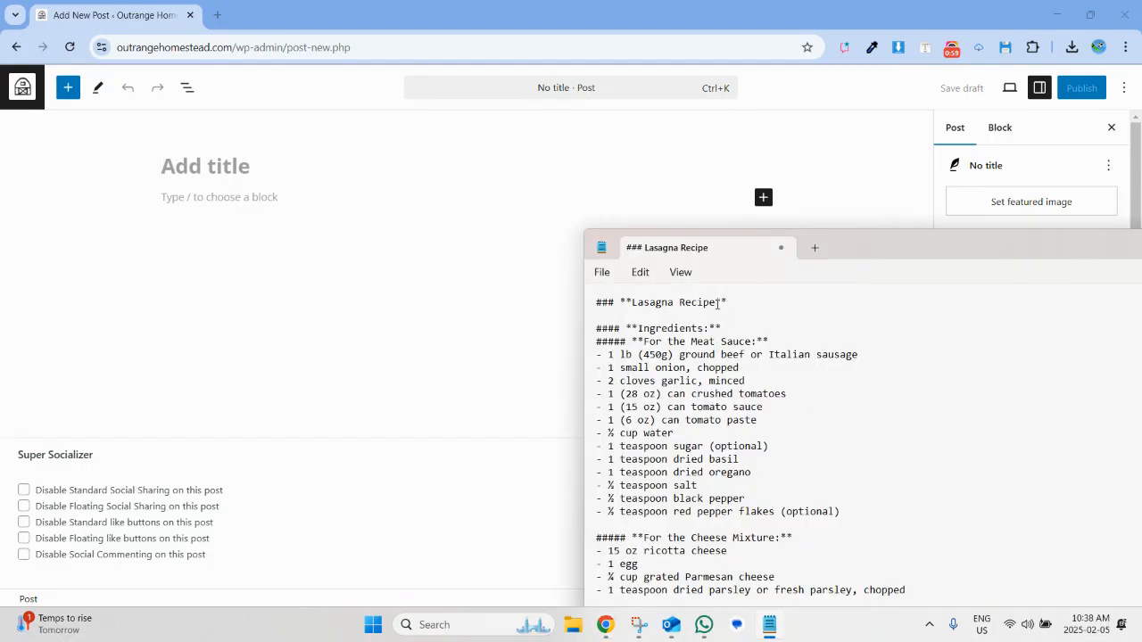
{"action": "left_click_drag", "start_coordinate": [633, 303], "coordinate": [715, 308]}
{"action": "key", "text": "ctrl+c"}
{"action": "left_click", "coordinate": [237, 165]}
{"action": "key", "text": "ctrl+v"}
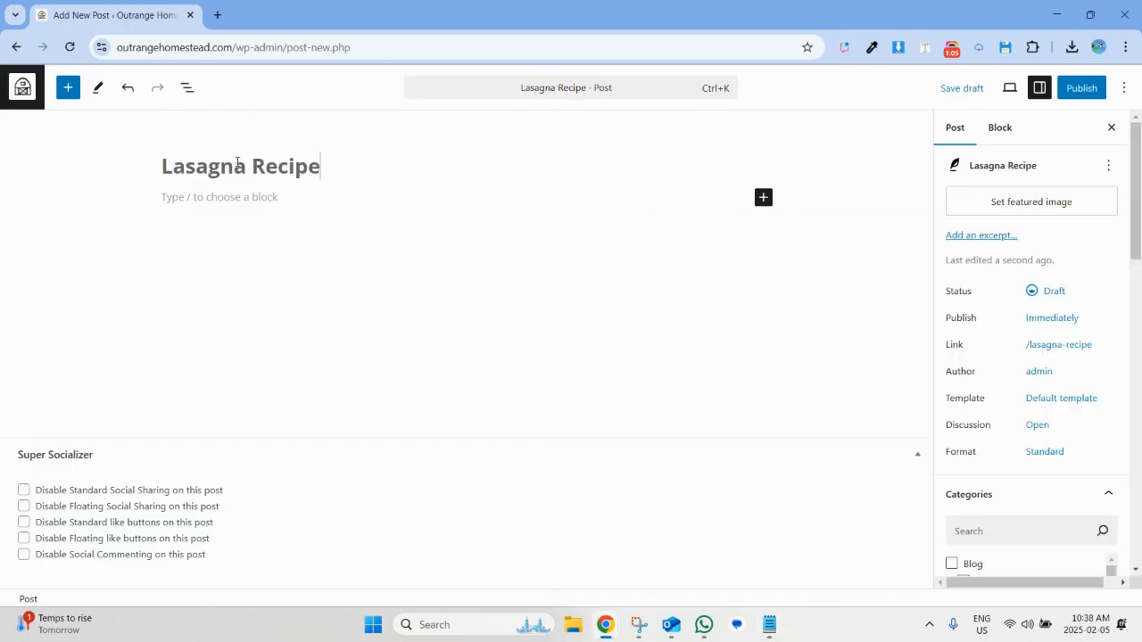
{"action": "type", "text": "(Dem"}
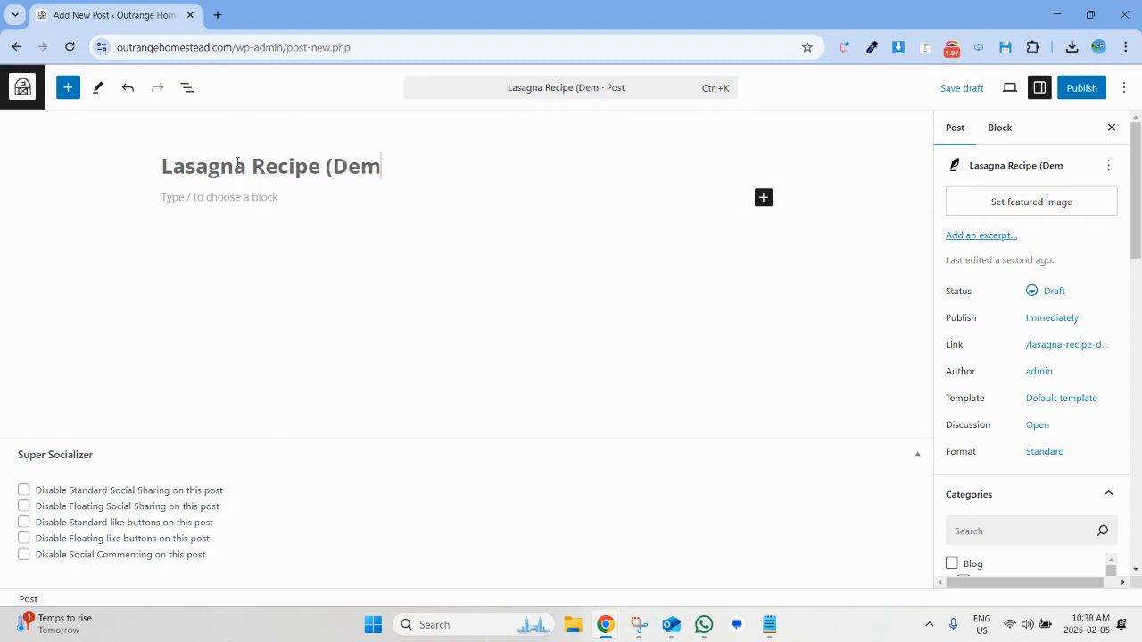
{"action": "type", "text": "o)"}
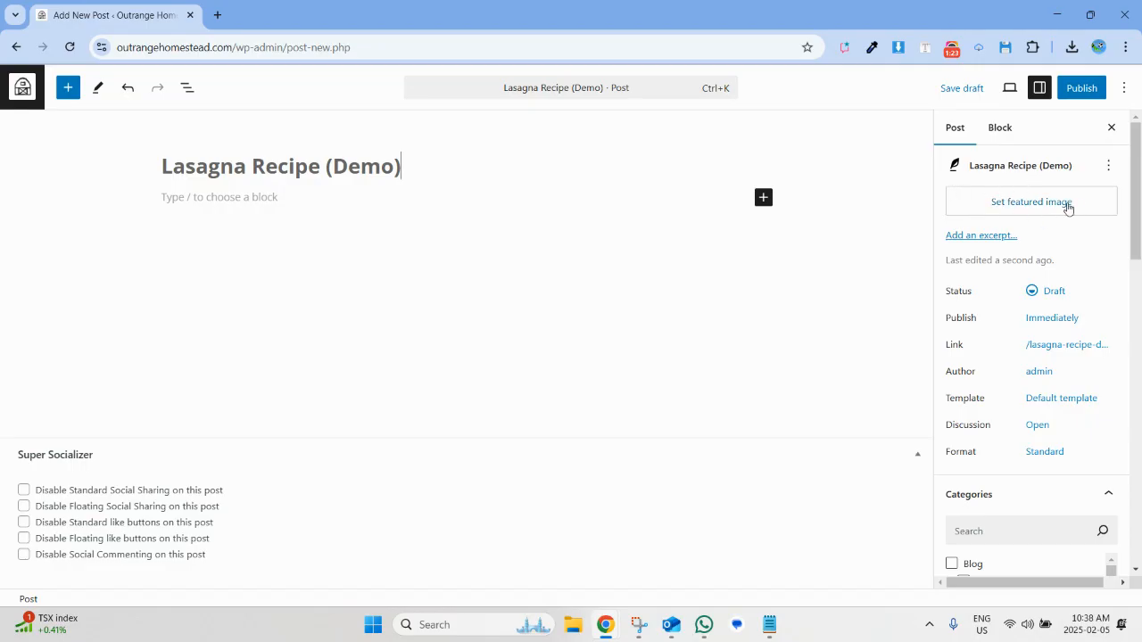
Upload the "23600-worlds-best-lasagna" JPG from the Downloads folder and set it as the post's featured image.
{"action": "left_click", "coordinate": [1031, 214]}
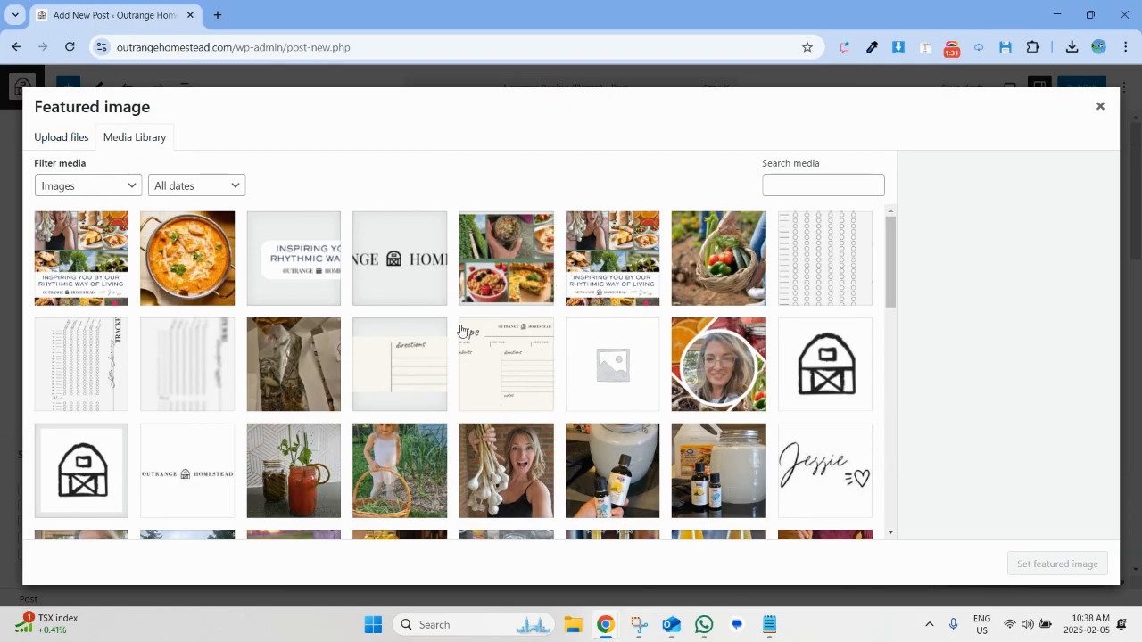
{"action": "left_click", "coordinate": [69, 138]}
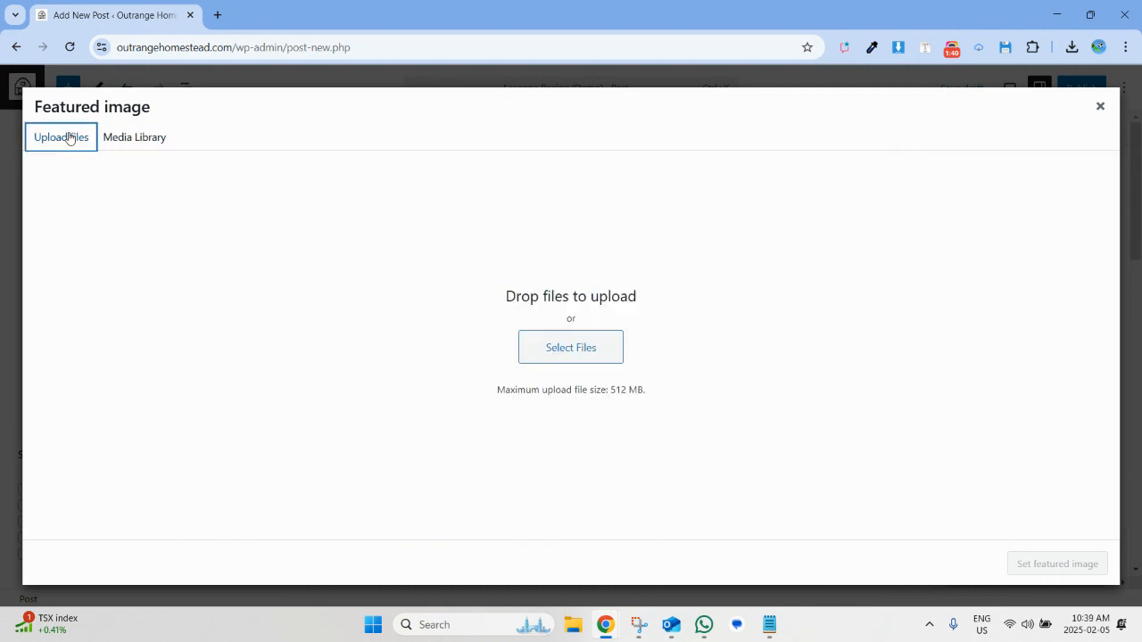
{"action": "left_click", "coordinate": [588, 355]}
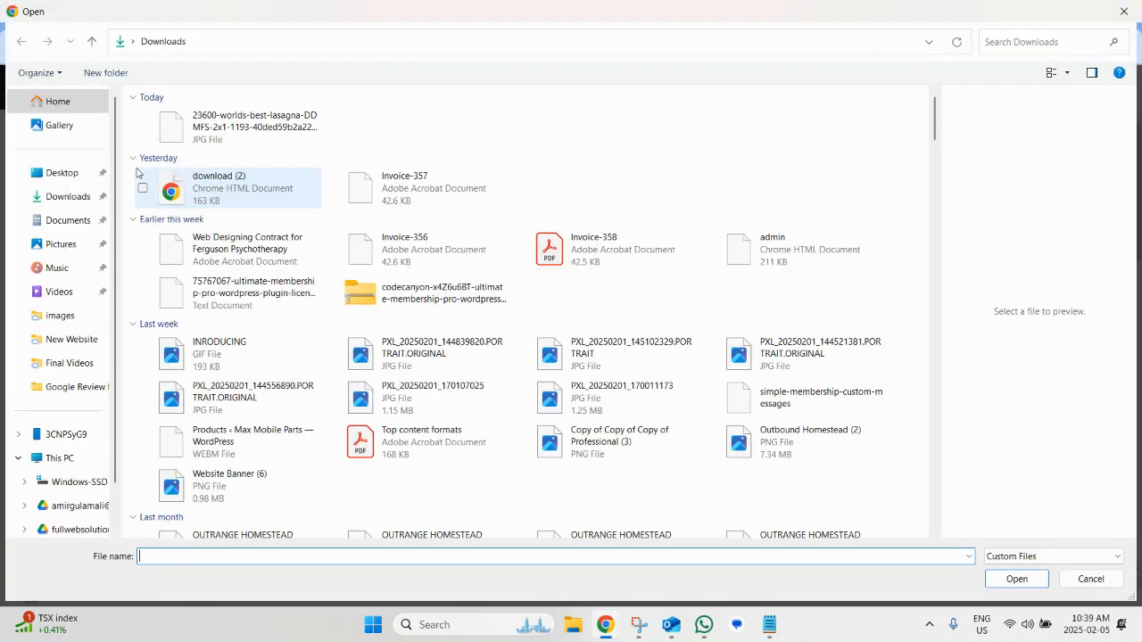
{"action": "left_click", "coordinate": [70, 198]}
{"action": "left_click", "coordinate": [225, 128]}
{"action": "double_click", "coordinate": [225, 129]}
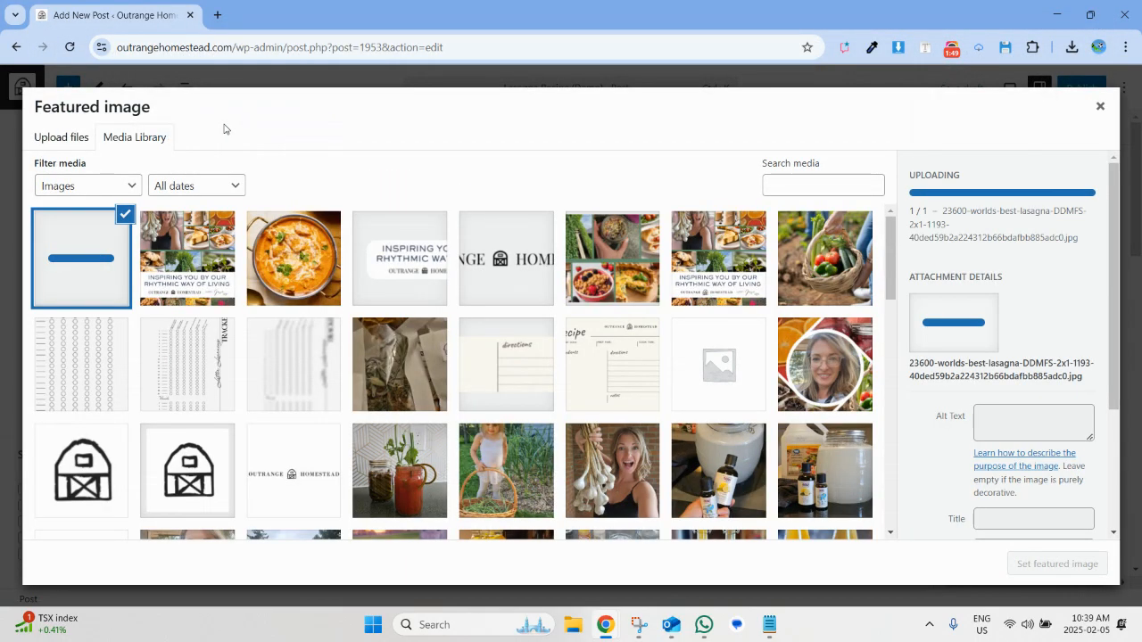
{"action": "left_click", "coordinate": [362, 258]}
{"action": "left_click", "coordinate": [85, 268]}
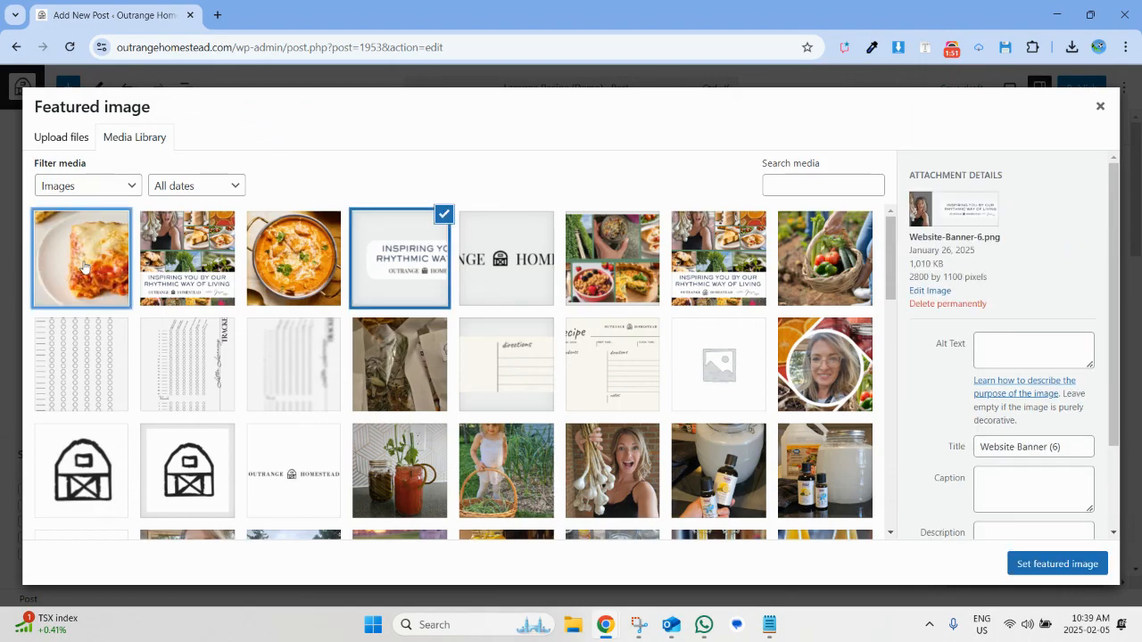
{"action": "left_click", "coordinate": [1054, 565]}
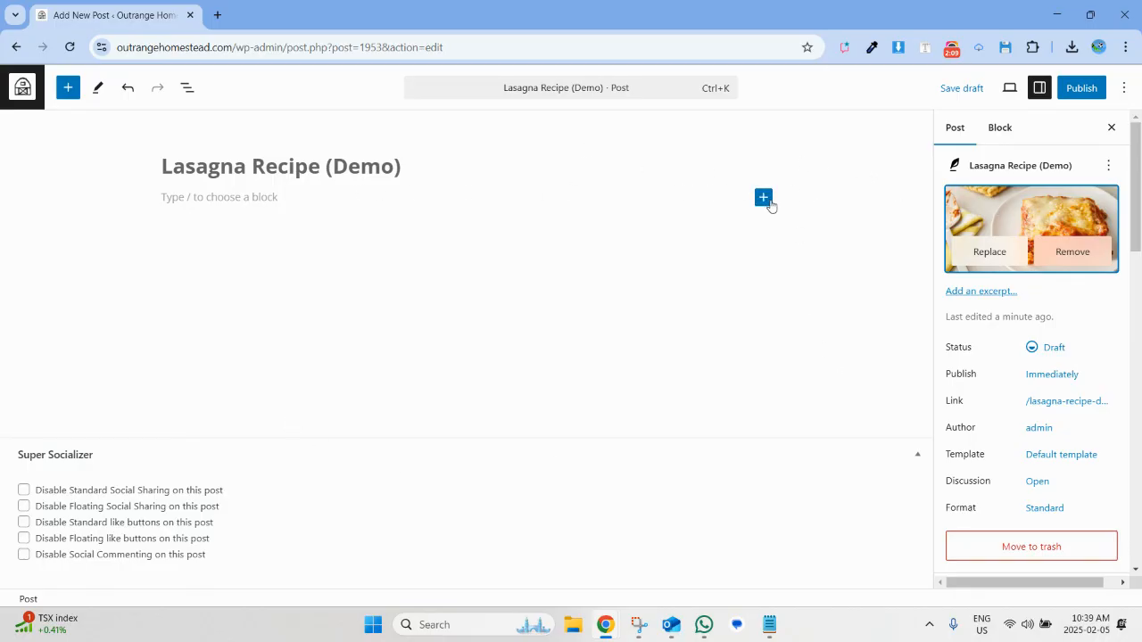
Find the Featured Image block and insert it below the post title.
{"action": "left_click", "coordinate": [770, 204]}
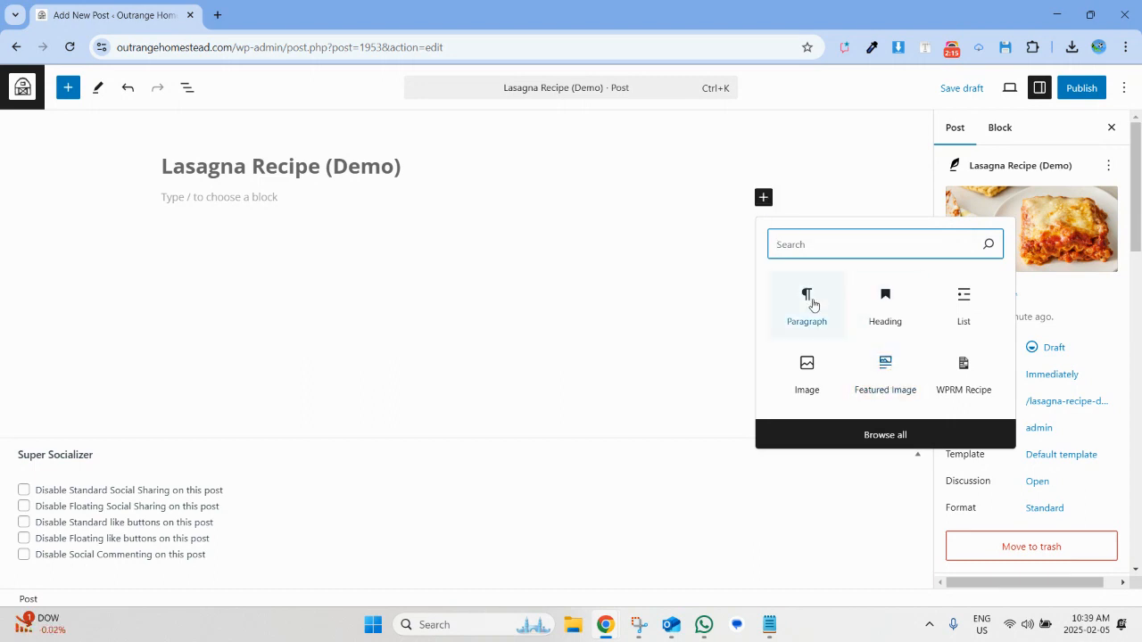
{"action": "type", "text": "feat"}
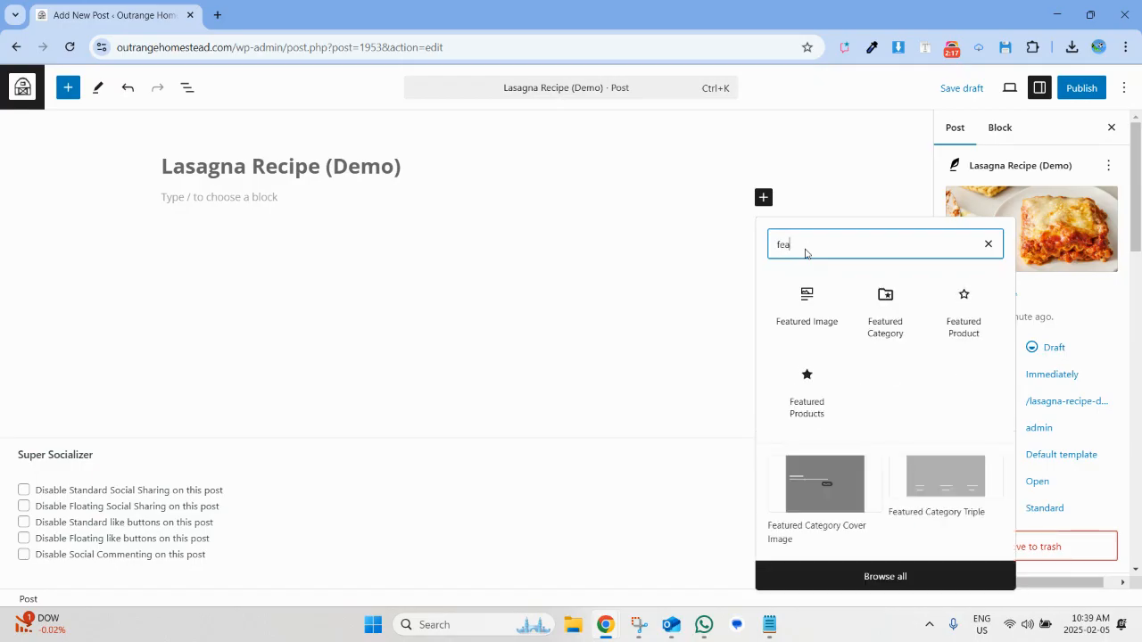
{"action": "left_click", "coordinate": [805, 305]}
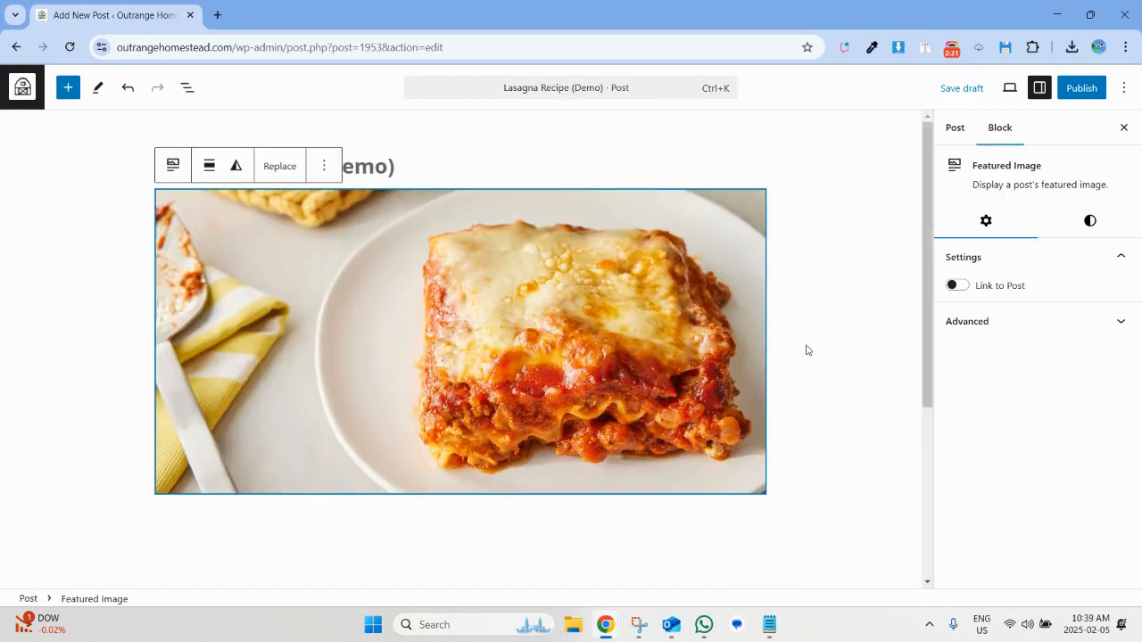
{"action": "left_click", "coordinate": [805, 398]}
{"action": "scroll", "coordinate": [664, 382], "scroll_direction": "down", "scroll_amount": 1}
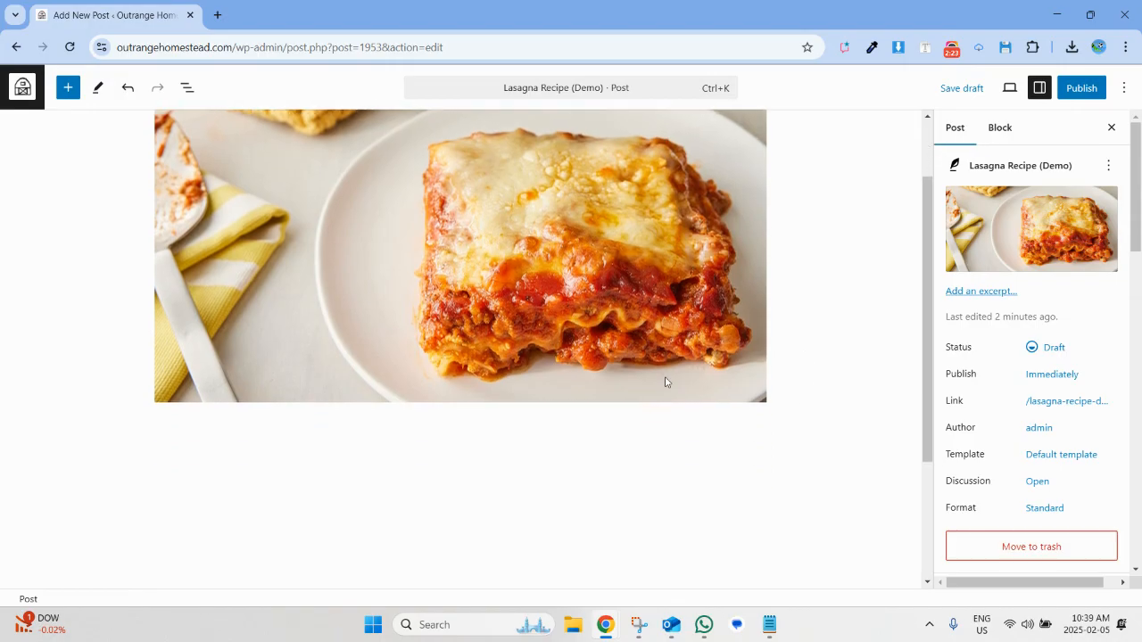
Add a WPRM Recipe block below the featured image and start creating a new recipe in it.
{"action": "left_click", "coordinate": [664, 382]}
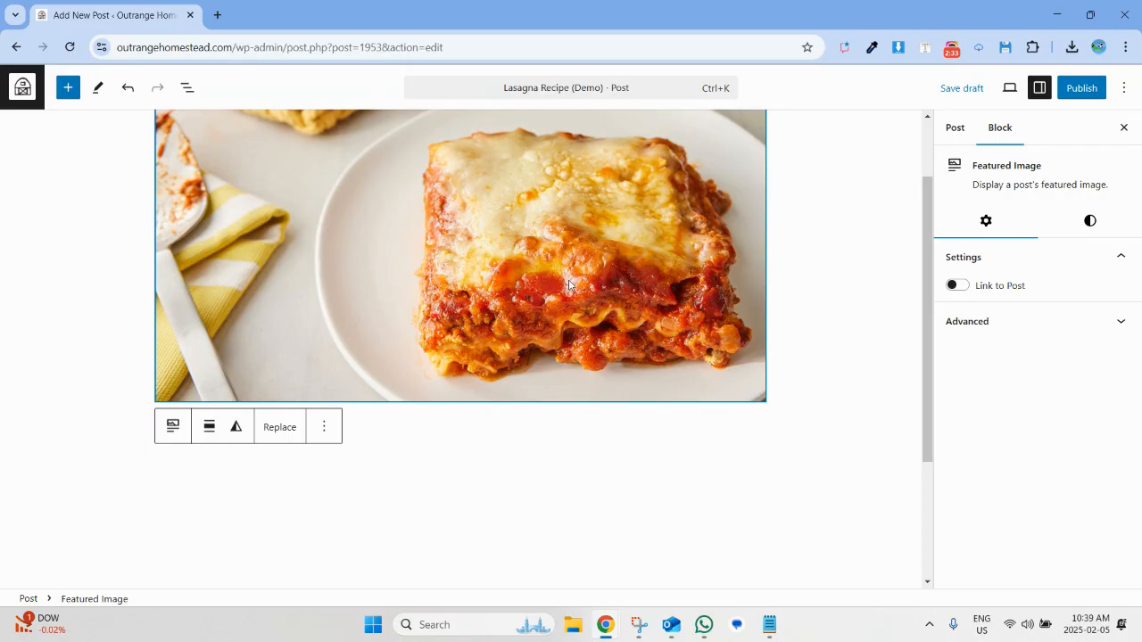
{"action": "key", "text": "Return"}
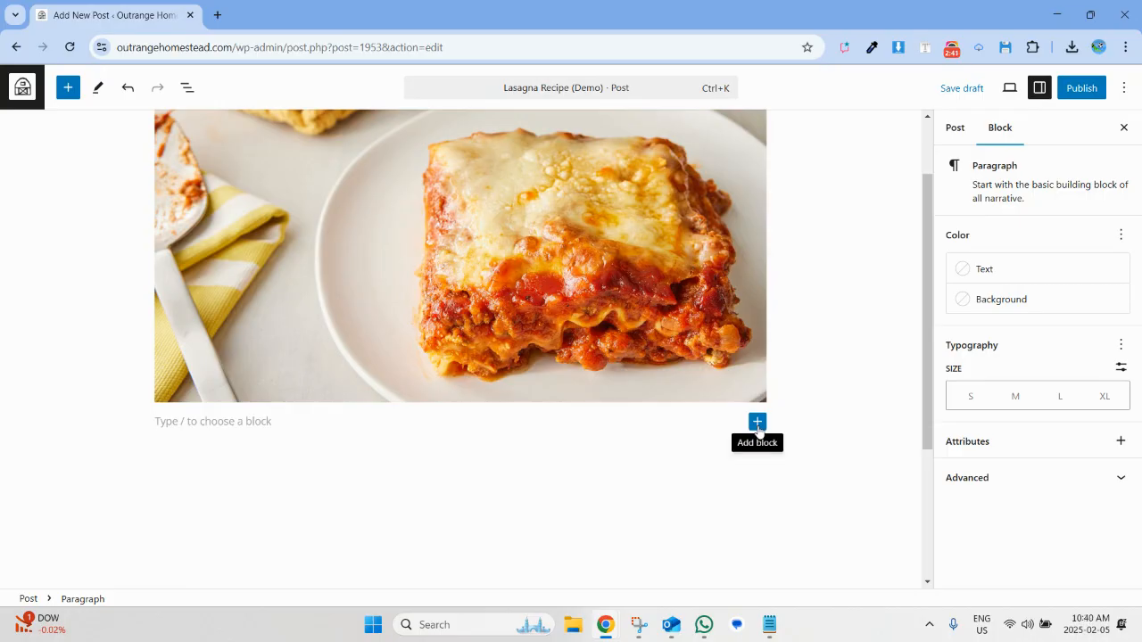
{"action": "left_click", "coordinate": [757, 423]}
{"action": "scroll", "coordinate": [757, 430], "scroll_direction": "down", "scroll_amount": 2}
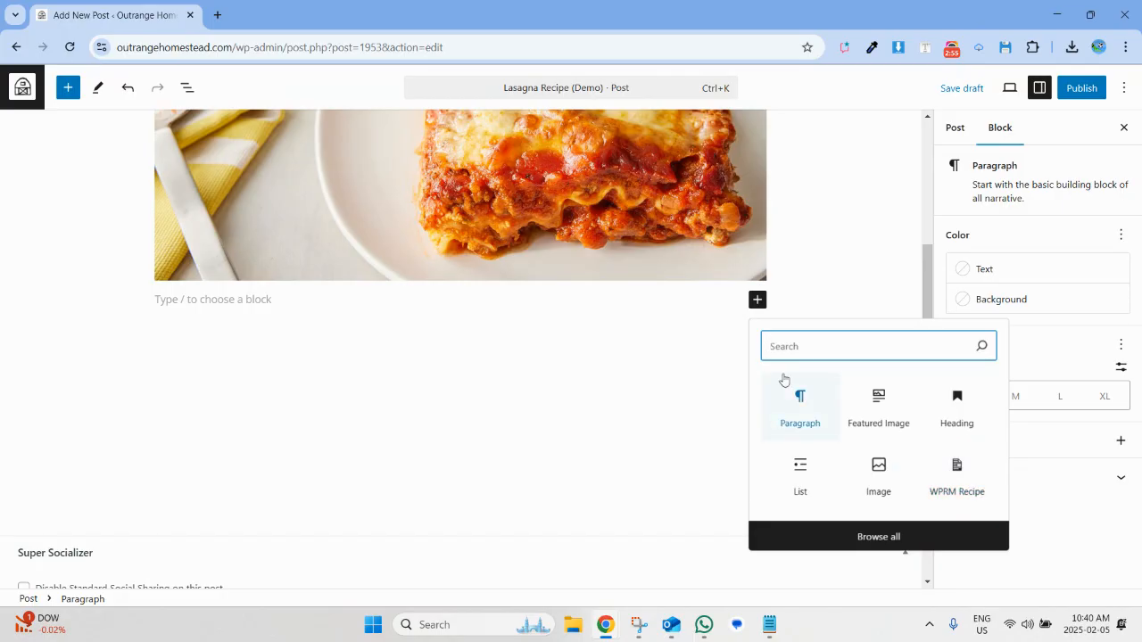
{"action": "type", "text": "Recipe"}
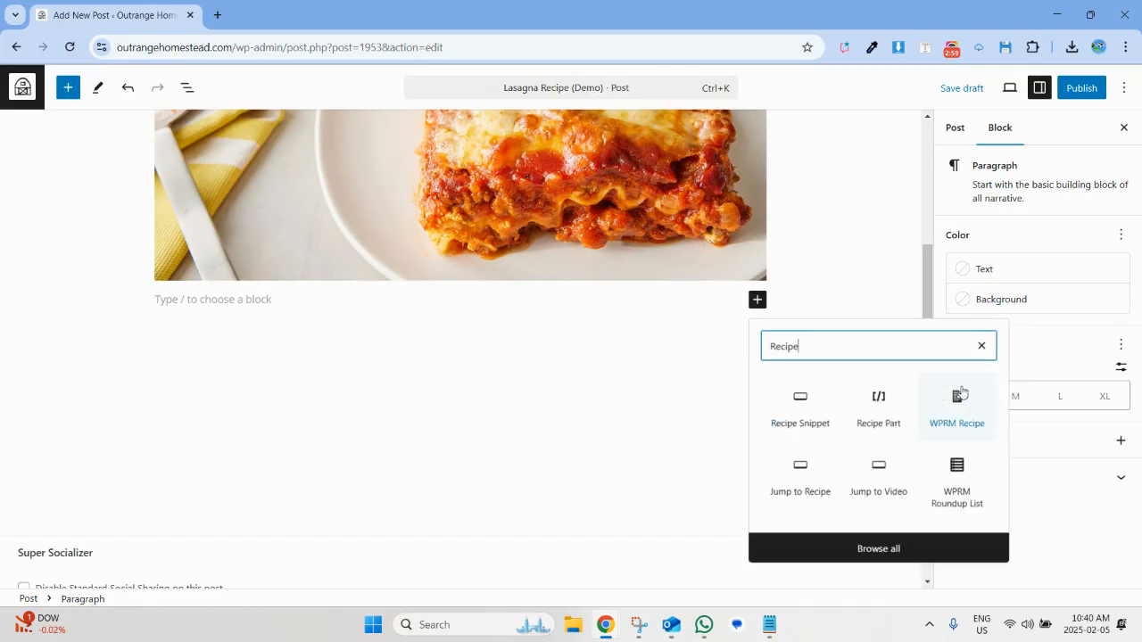
{"action": "left_click", "coordinate": [957, 401]}
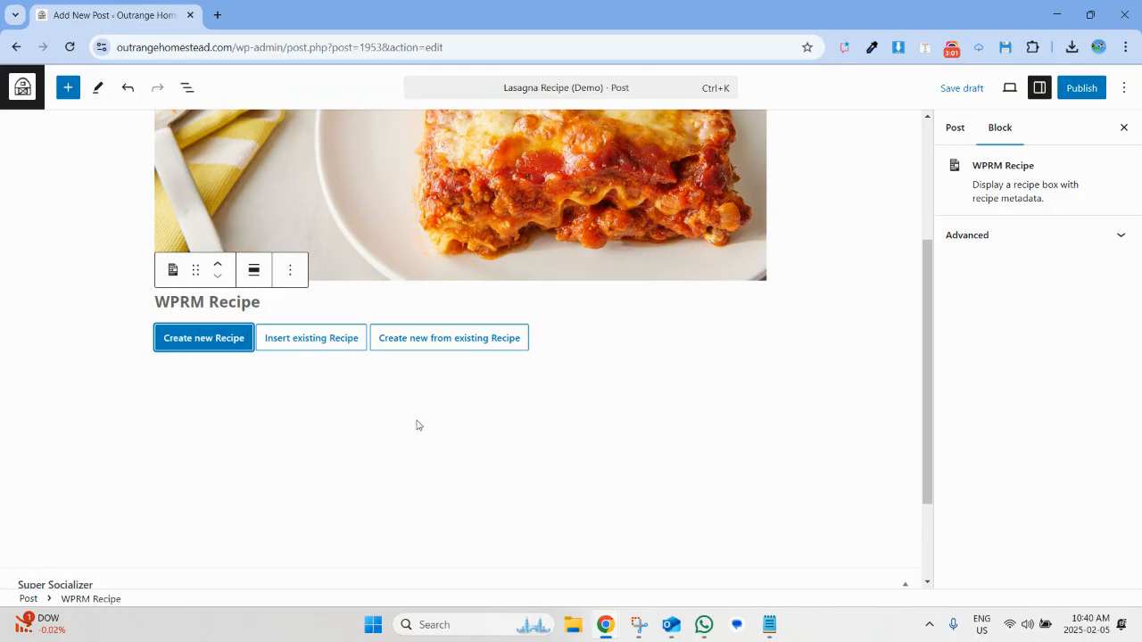
{"action": "left_click", "coordinate": [188, 340]}
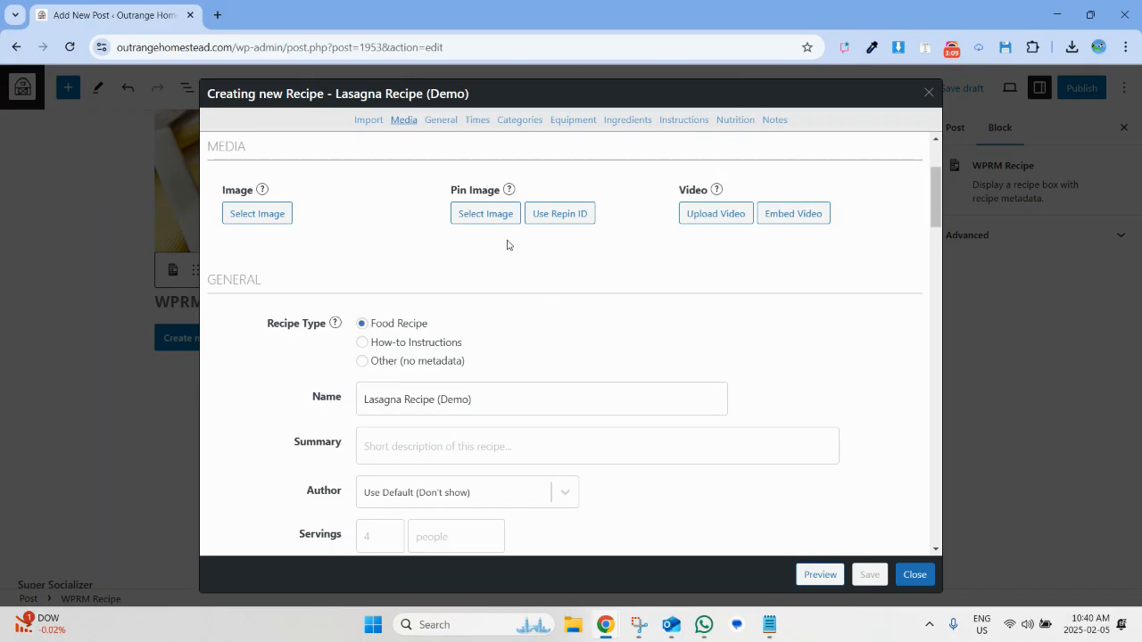
Enter the recipe summary "This is a simple Lasagna recipe posted as a demo on how to add new recipes on the website.".
{"action": "scroll", "coordinate": [506, 244], "scroll_direction": "down", "scroll_amount": 1}
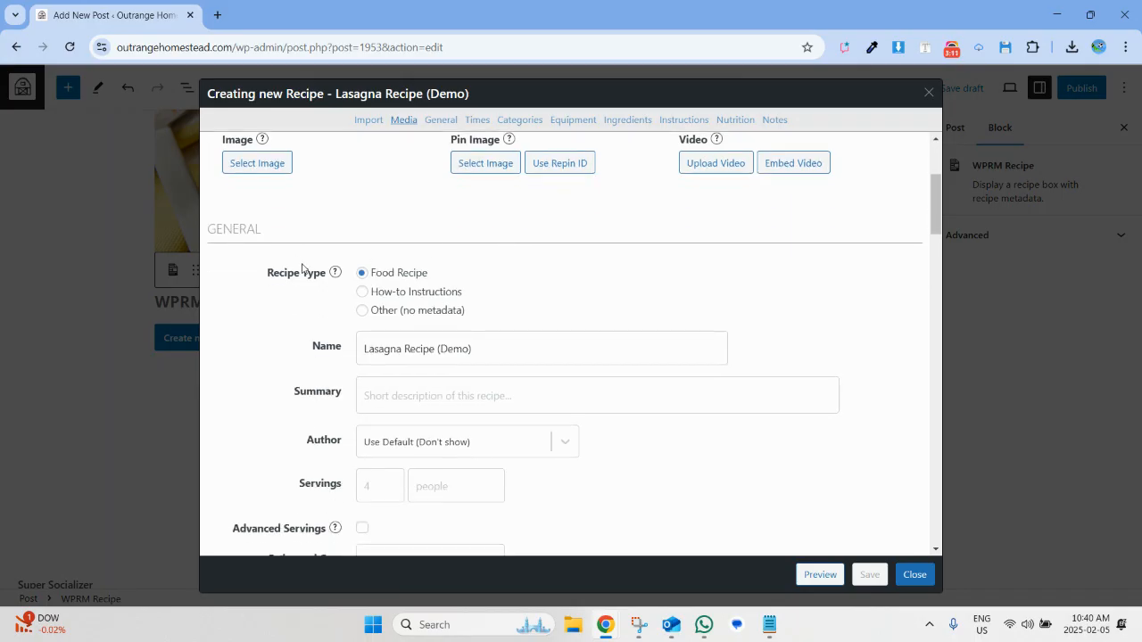
{"action": "scroll", "coordinate": [357, 268], "scroll_direction": "down", "scroll_amount": 3}
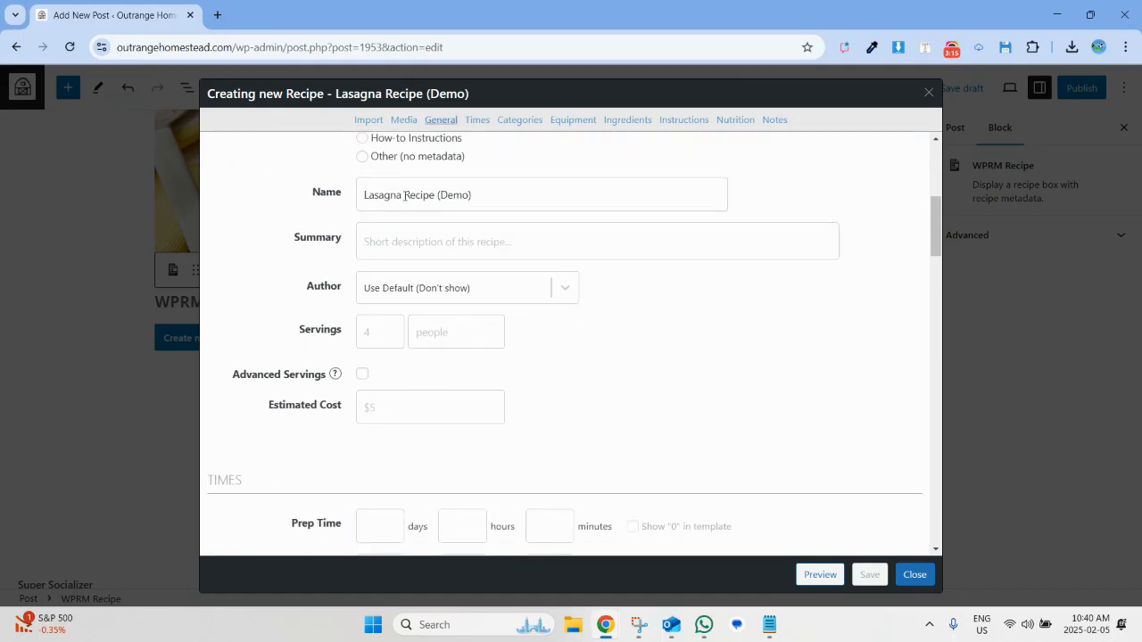
{"action": "left_click", "coordinate": [415, 251]}
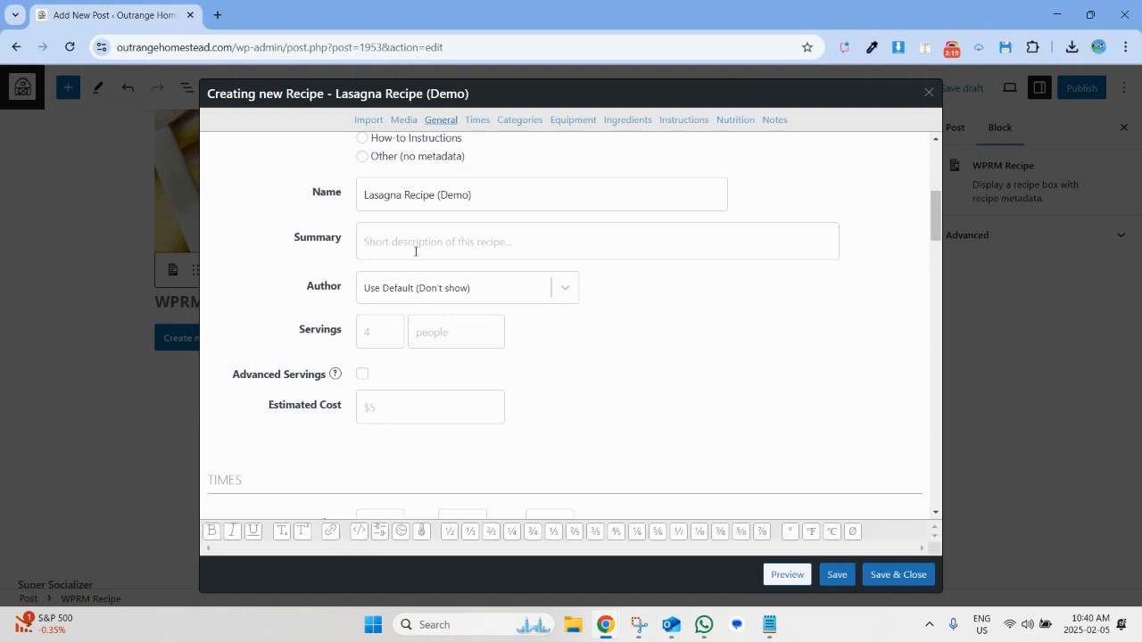
{"action": "type", "text": "This is a simpla"}
{"action": "type", "text": " Lasag"}
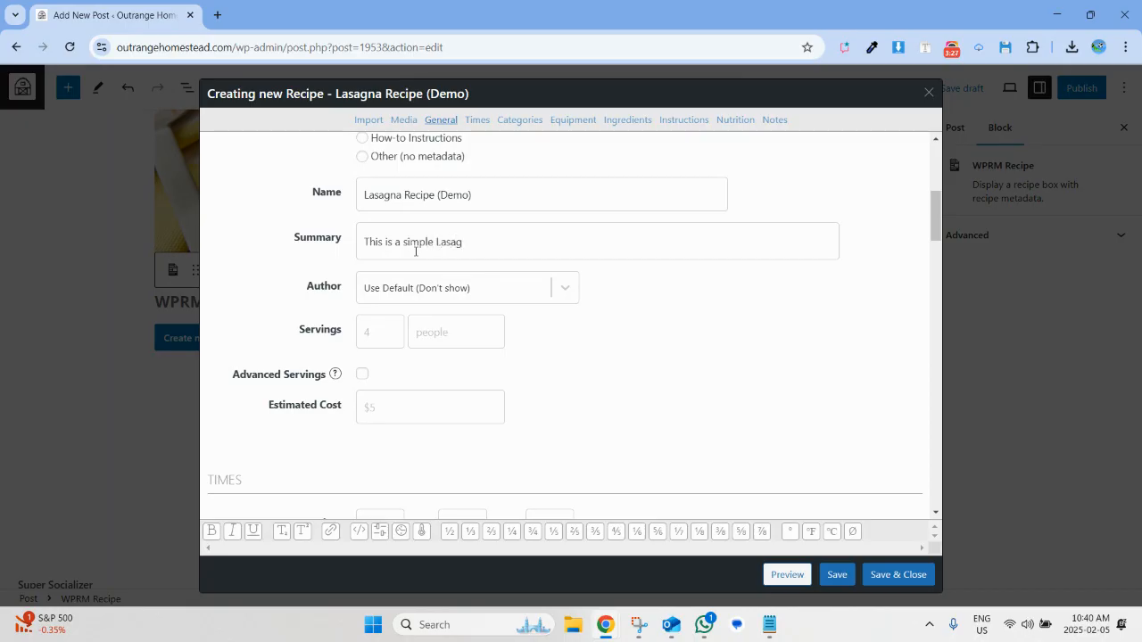
{"action": "type", "text": "na recipe p"}
{"action": "type", "text": "osted as a dm"}
{"action": "key", "text": "BackSpace"}
{"action": "type", "text": "emo on how to add "}
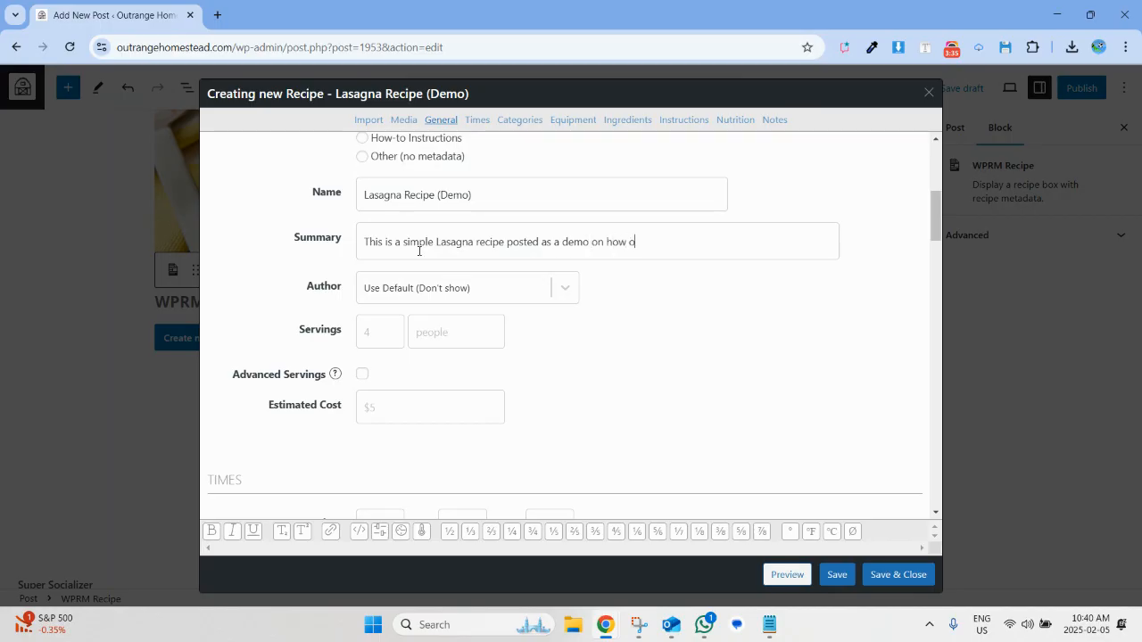
{"action": "type", "text": "new recipes on the website."}
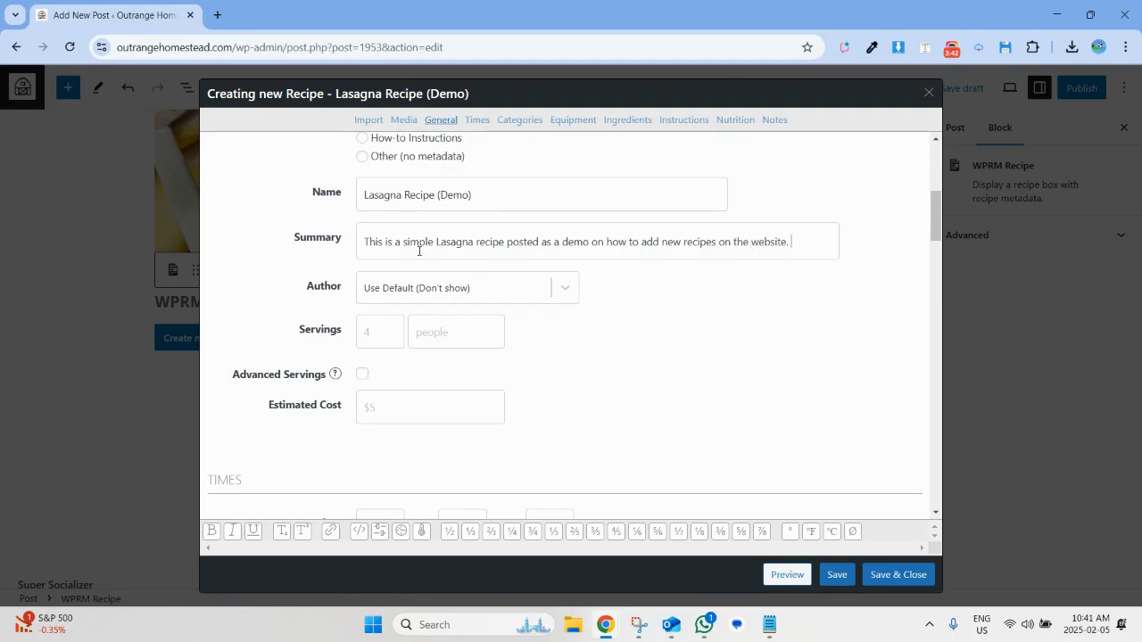
Duplicate the summary sentence within its field until it appears three times.
{"action": "key", "text": "ctrl+a"}
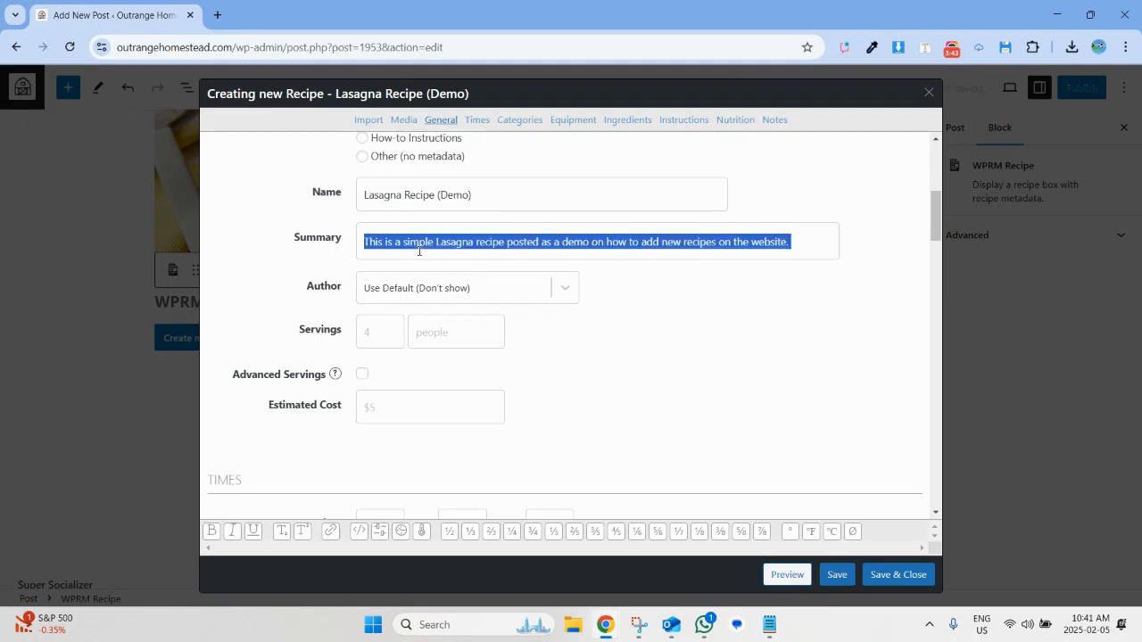
{"action": "key", "text": "ctrl+c"}
{"action": "key", "text": "ctrl+v"}
{"action": "key", "text": "ctrl+v"}
{"action": "key", "text": "ctrl+v"}
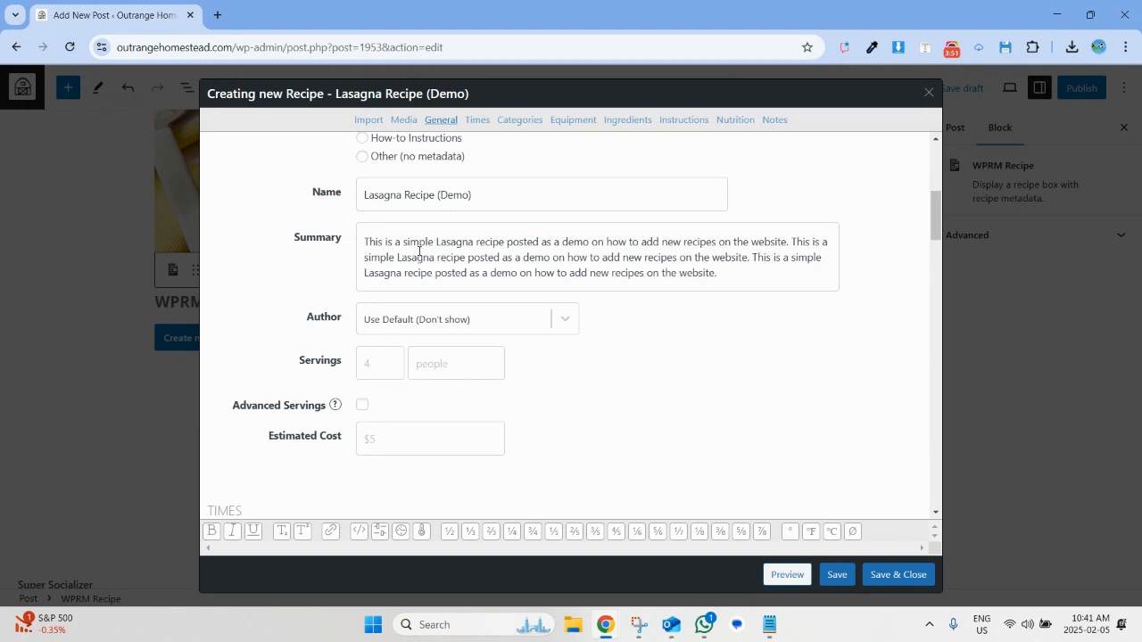
Set the recipe's servings to 2 people.
{"action": "left_click", "coordinate": [371, 362]}
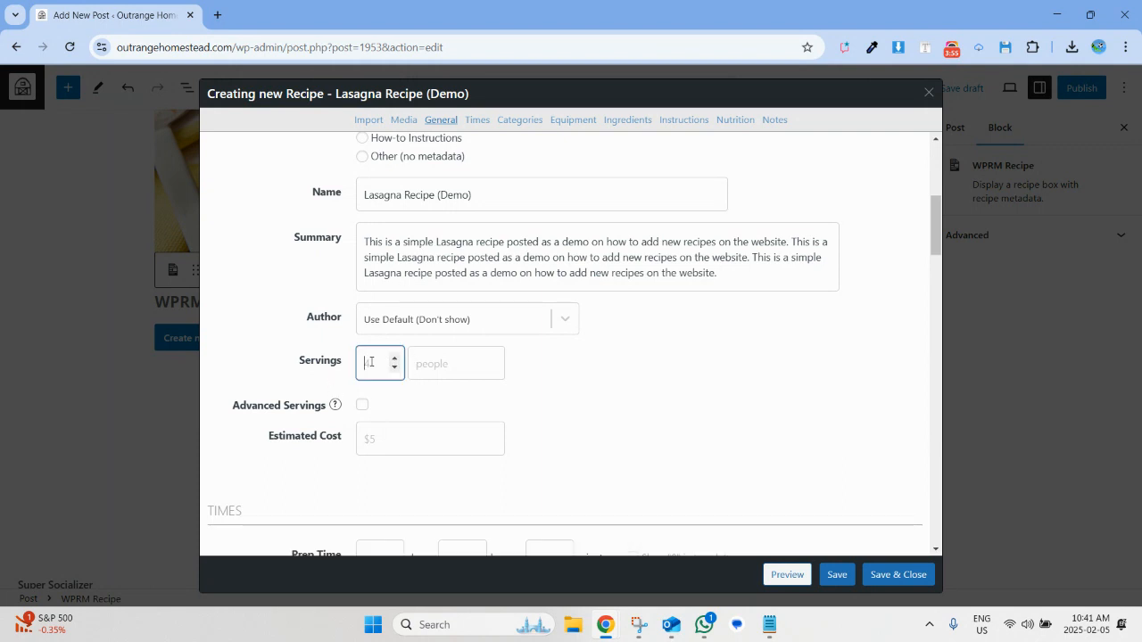
{"action": "type", "text": "2"}
{"action": "left_click", "coordinate": [453, 358]}
{"action": "left_click", "coordinate": [463, 401]}
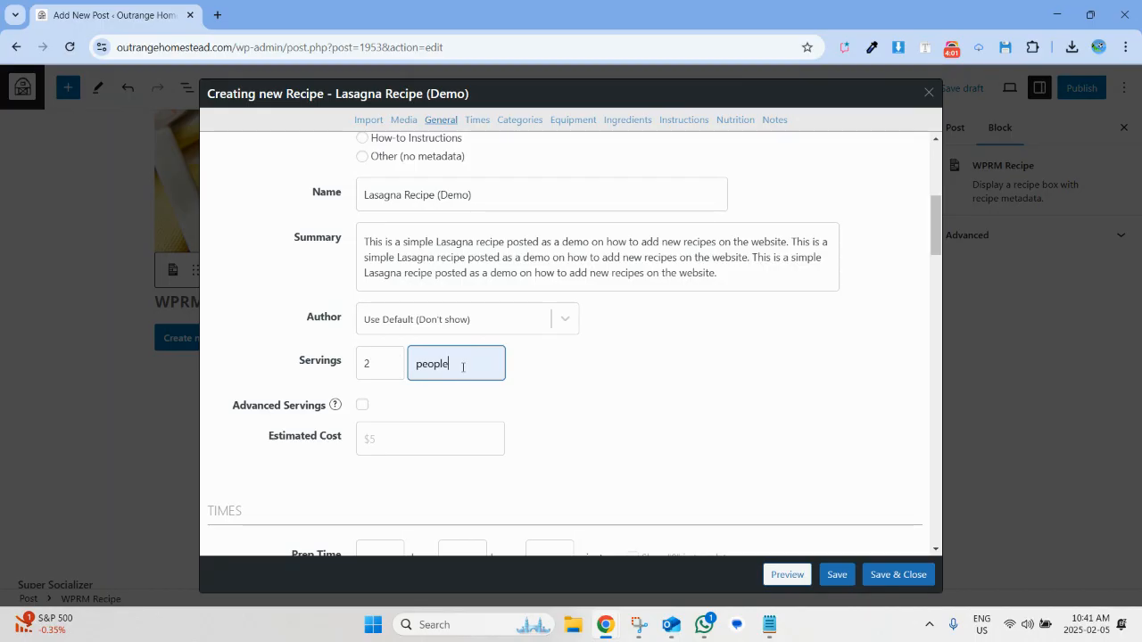
{"action": "scroll", "coordinate": [483, 356], "scroll_direction": "down", "scroll_amount": 3}
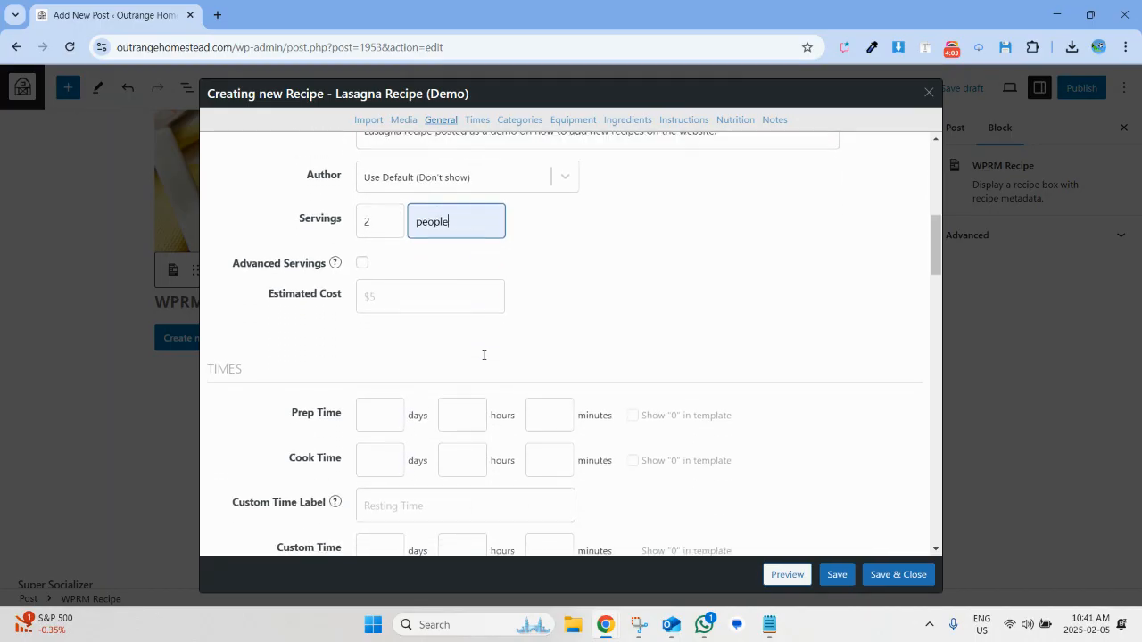
{"action": "scroll", "coordinate": [401, 357], "scroll_direction": "down", "scroll_amount": 3}
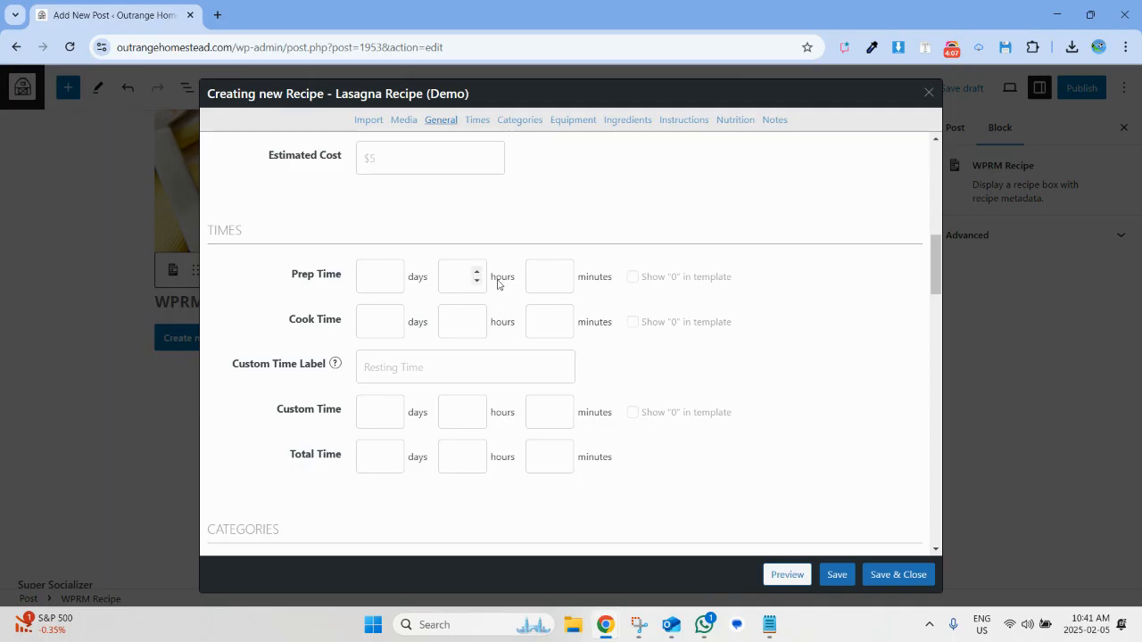
Set the recipe's prep time to 20 minutes and its total time to 1 hour.
{"action": "left_click", "coordinate": [531, 274]}
{"action": "type", "text": "20"}
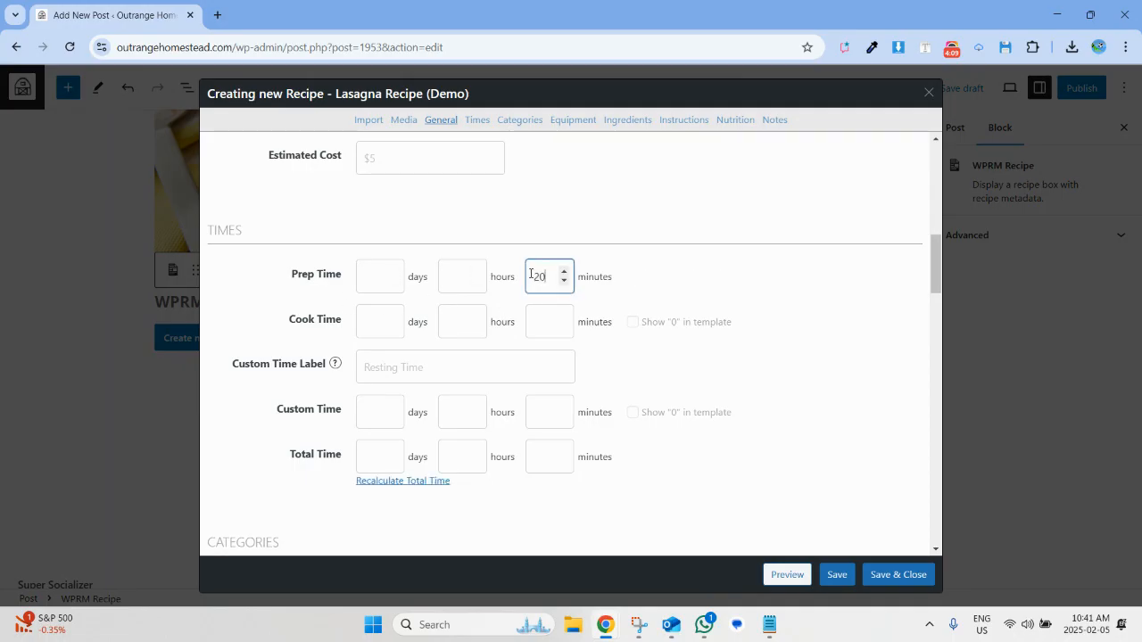
{"action": "left_click", "coordinate": [463, 444]}
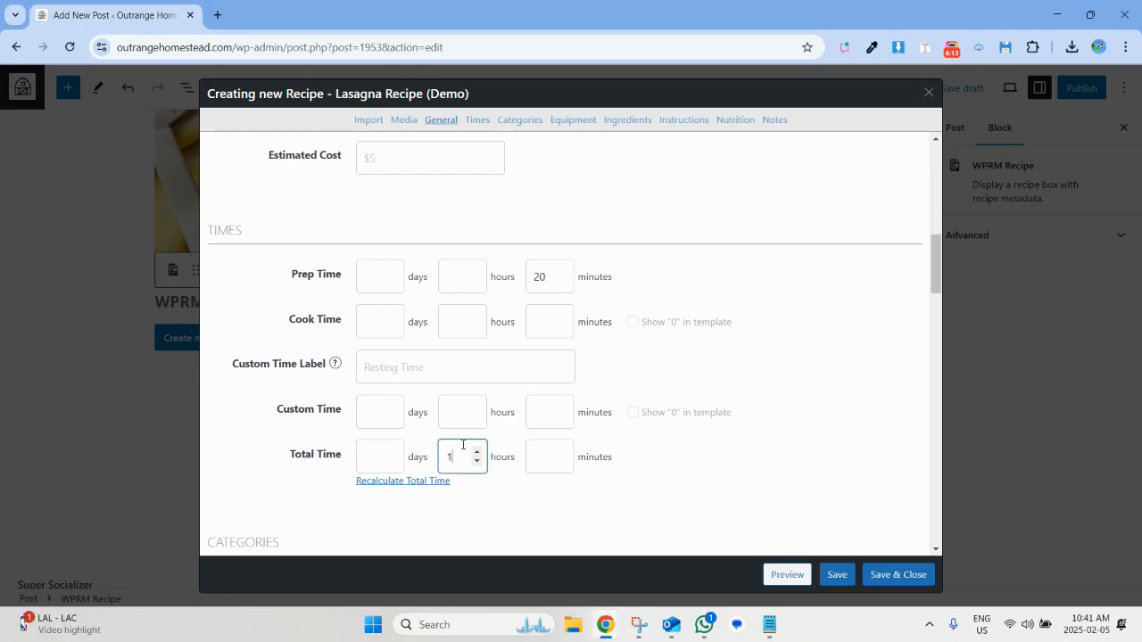
Leave the categories and equipment empty and open the bulk entry dialog for the recipe's ingredients.
{"action": "scroll", "coordinate": [680, 413], "scroll_direction": "down", "scroll_amount": 4}
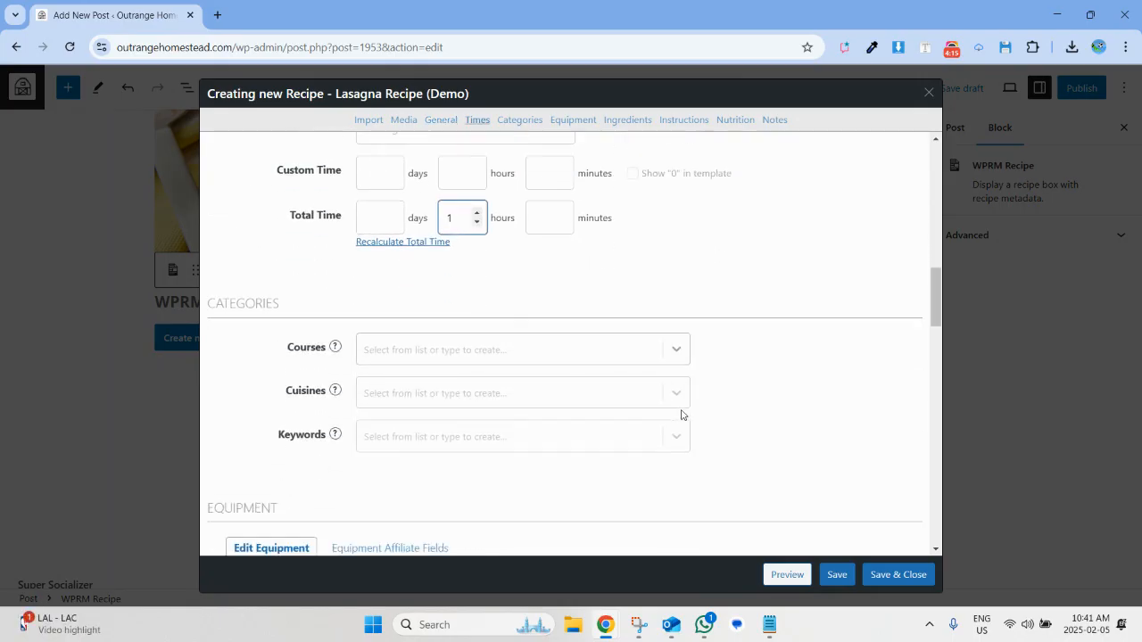
{"action": "scroll", "coordinate": [681, 415], "scroll_direction": "down", "scroll_amount": 1}
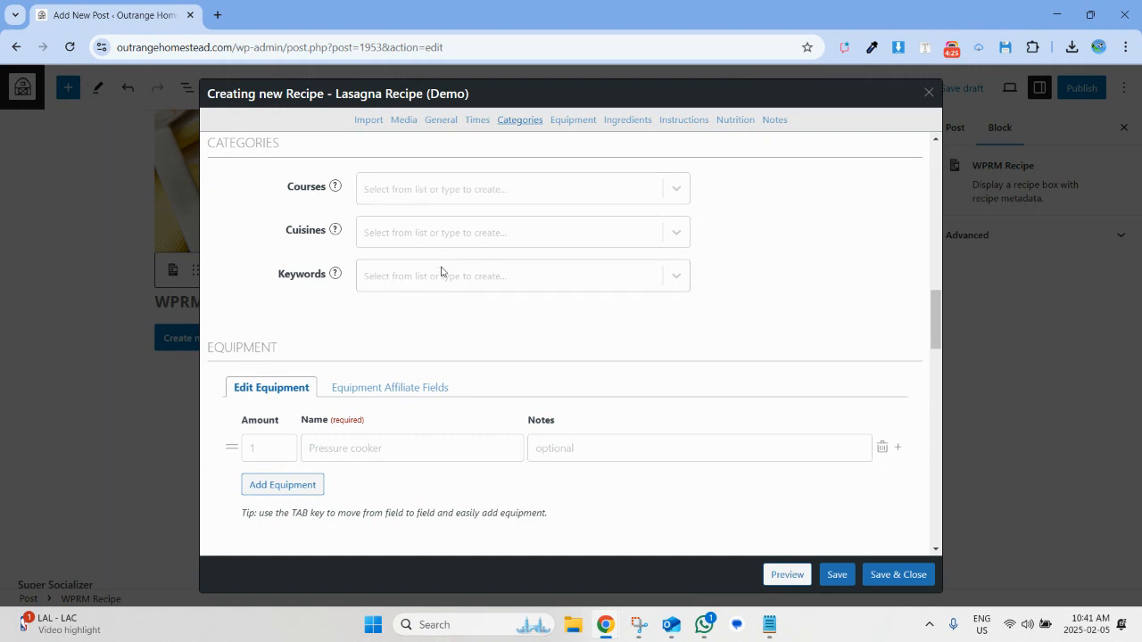
{"action": "scroll", "coordinate": [441, 266], "scroll_direction": "down", "scroll_amount": 3}
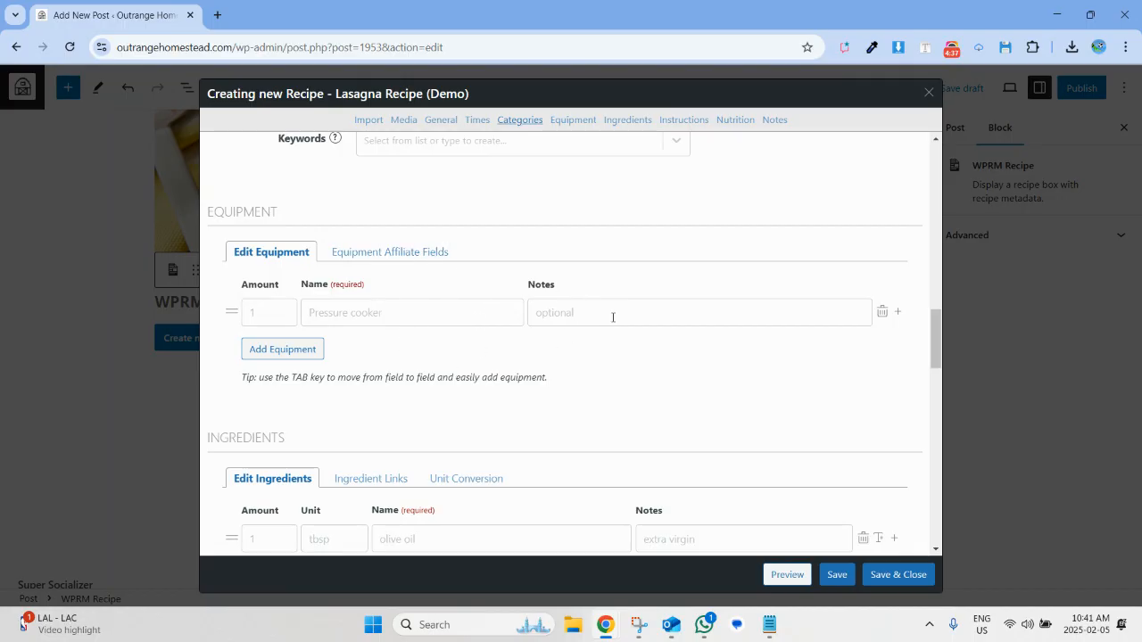
{"action": "left_click", "coordinate": [612, 317]}
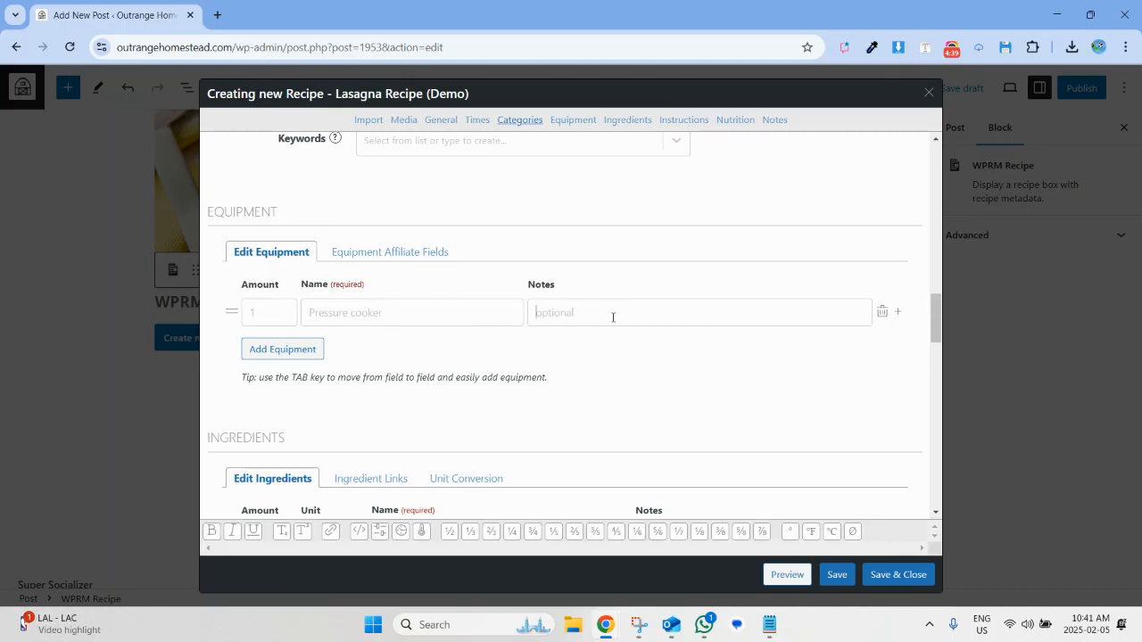
{"action": "scroll", "coordinate": [612, 318], "scroll_direction": "down", "scroll_amount": 2}
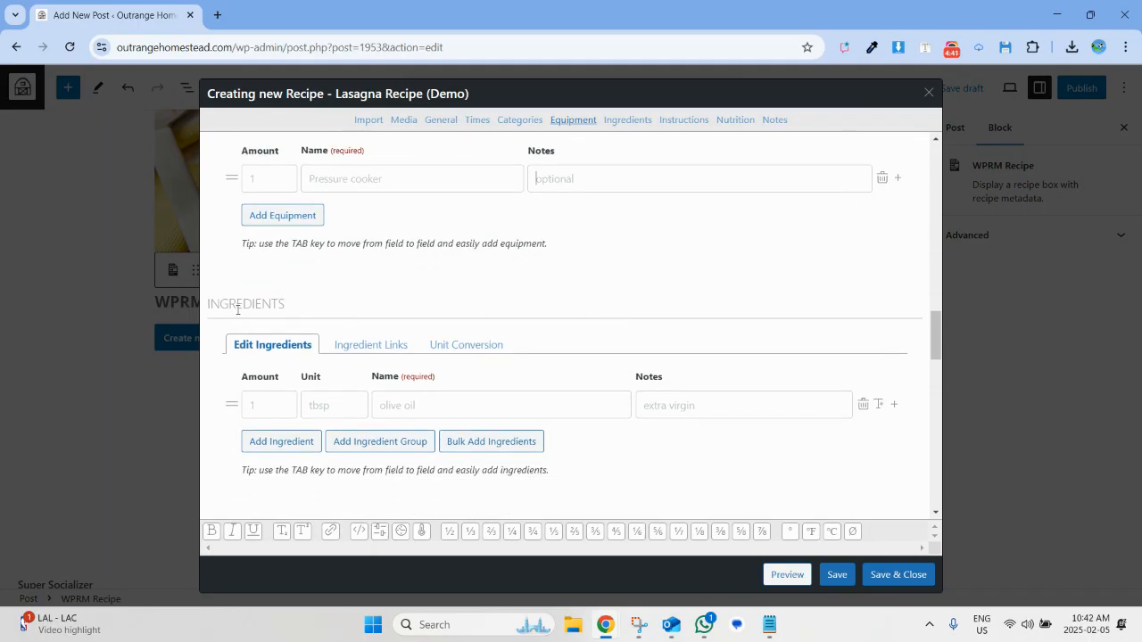
{"action": "scroll", "coordinate": [510, 334], "scroll_direction": "down", "scroll_amount": 2}
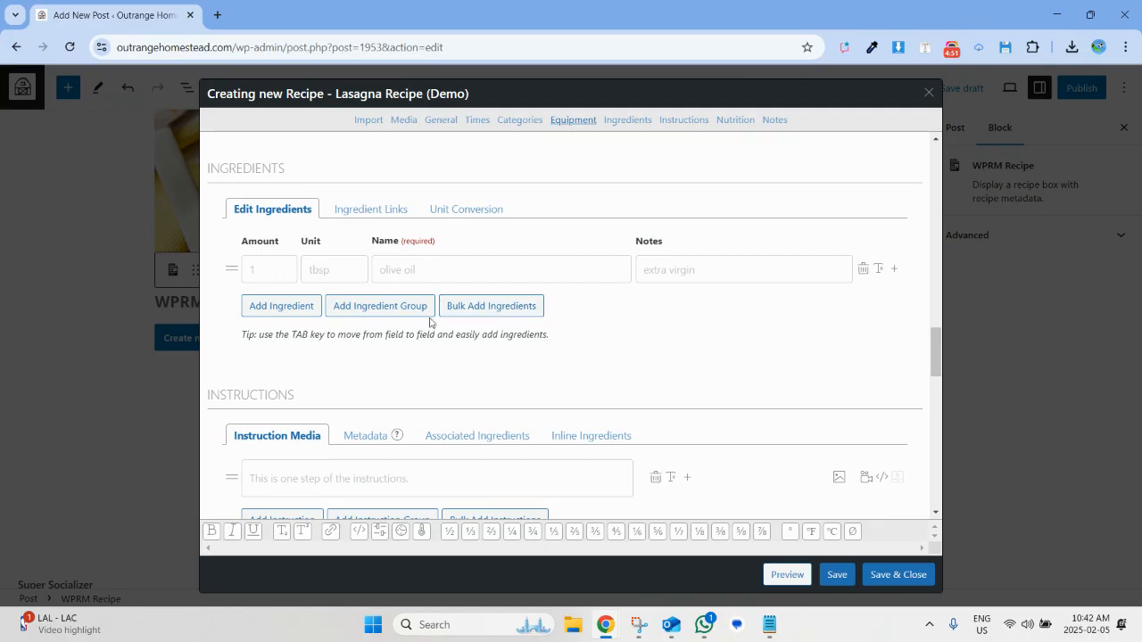
{"action": "left_click", "coordinate": [479, 307]}
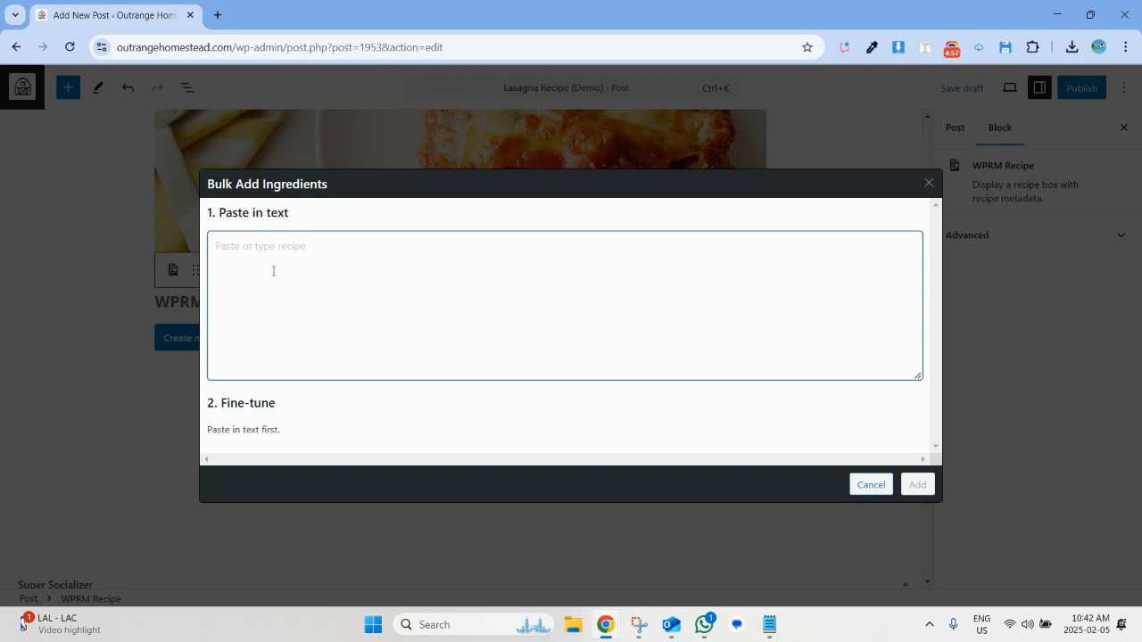
Copy the ingredient list from "For the Meat Sauce" through the mozzarella cheese line in Notepad and paste it into the bulk ingredients text.
{"action": "left_click", "coordinate": [769, 629]}
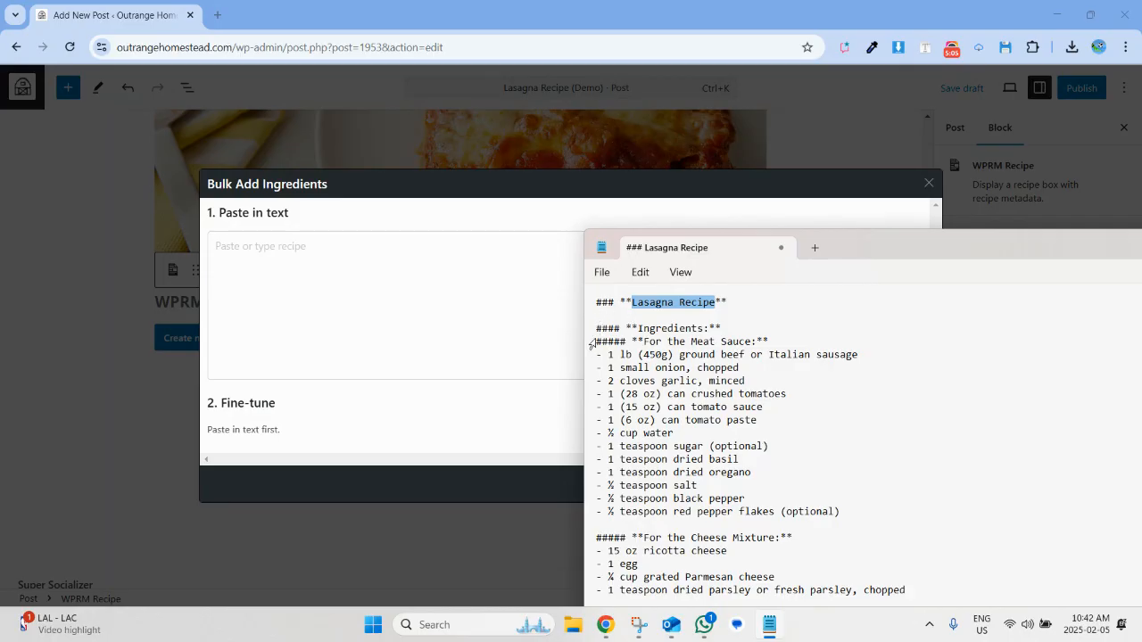
{"action": "left_click_drag", "start_coordinate": [597, 341], "coordinate": [885, 463]}
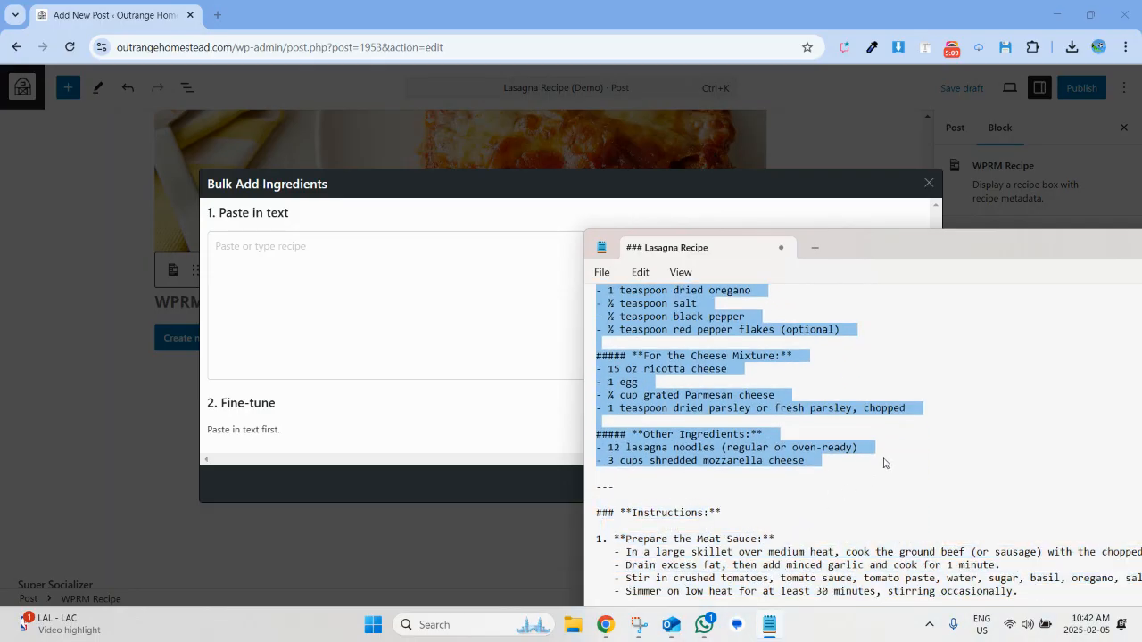
{"action": "key", "text": "ctrl+c"}
{"action": "left_click", "coordinate": [356, 280]}
{"action": "key", "text": "ctrl+v"}
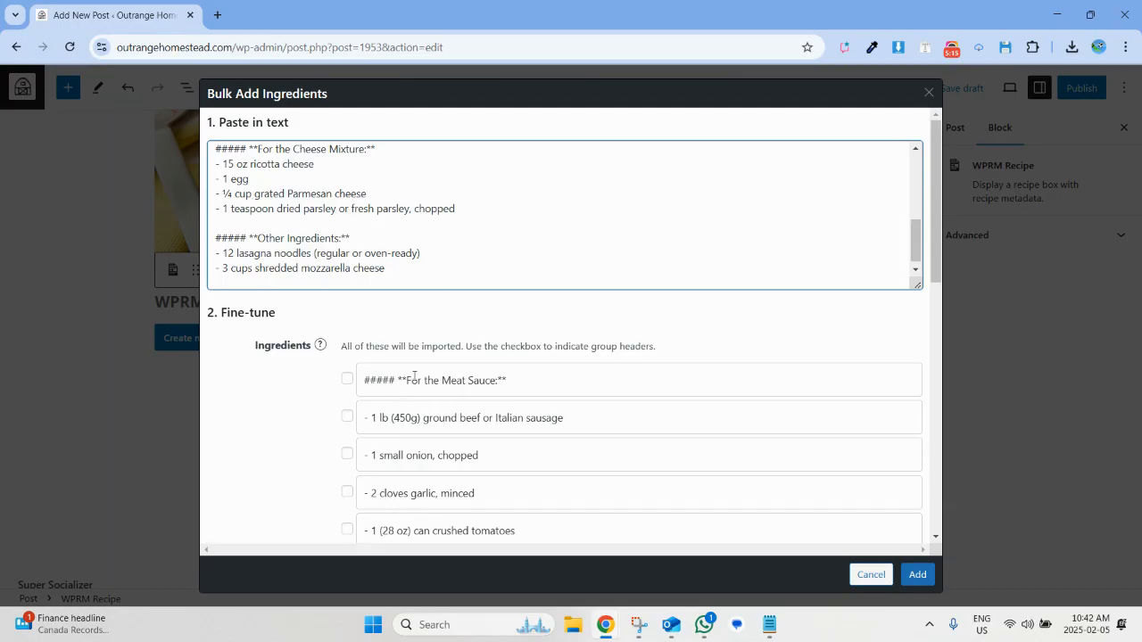
Remove the hash and asterisk symbols around "For the Meat Sauce:" and mark that line as a group header.
{"action": "scroll", "coordinate": [471, 452], "scroll_direction": "down", "scroll_amount": 5}
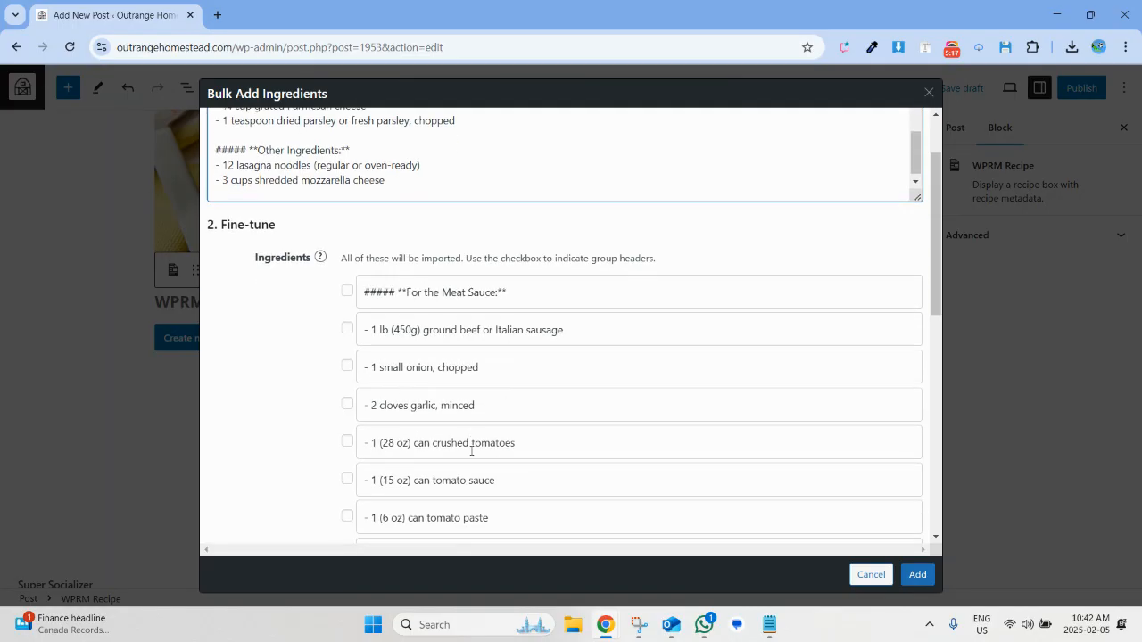
{"action": "scroll", "coordinate": [471, 451], "scroll_direction": "down", "scroll_amount": 1}
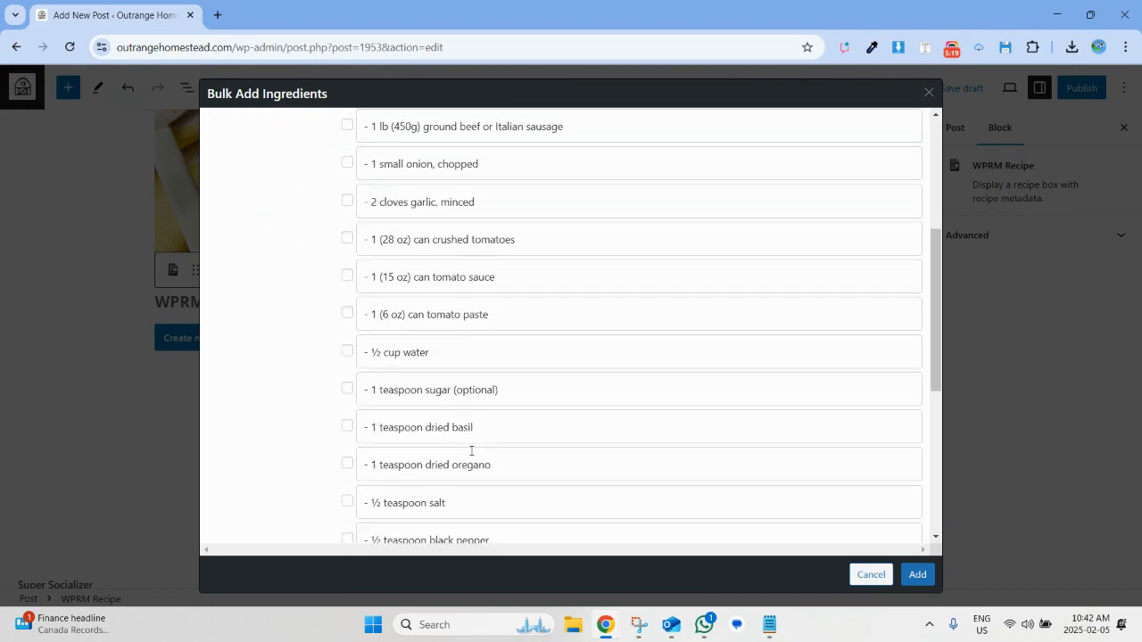
{"action": "scroll", "coordinate": [474, 373], "scroll_direction": "up", "scroll_amount": 3}
{"action": "left_click_drag", "start_coordinate": [501, 318], "coordinate": [537, 320]}
{"action": "key", "text": "BackSpace"}
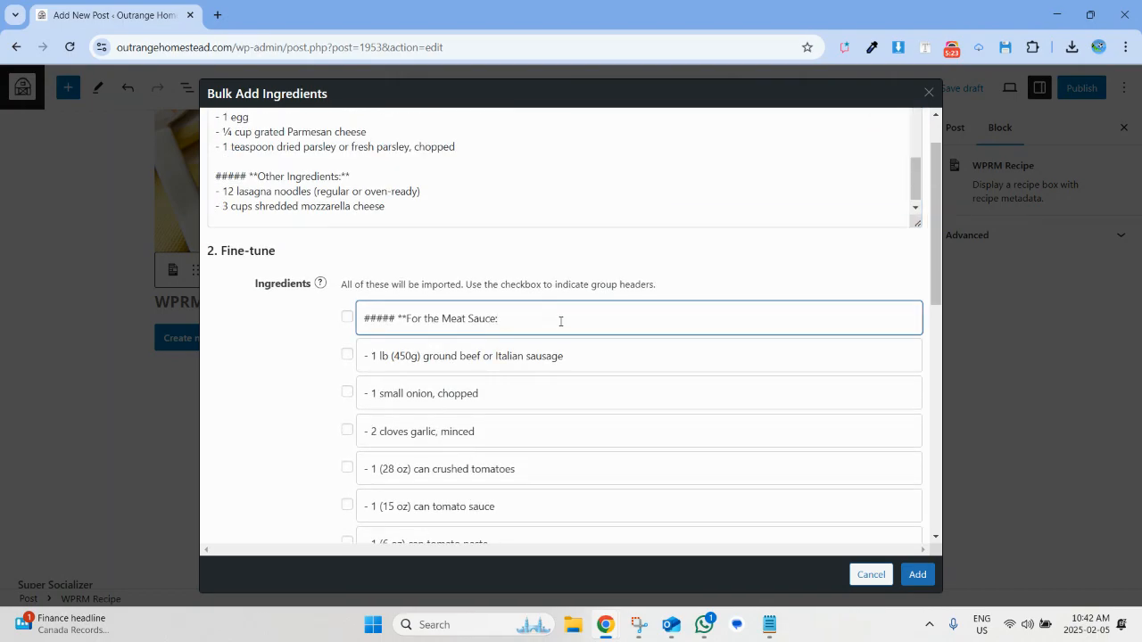
{"action": "left_click_drag", "start_coordinate": [407, 321], "coordinate": [303, 324]}
{"action": "key", "text": "BackSpace"}
{"action": "left_click", "coordinate": [347, 316]}
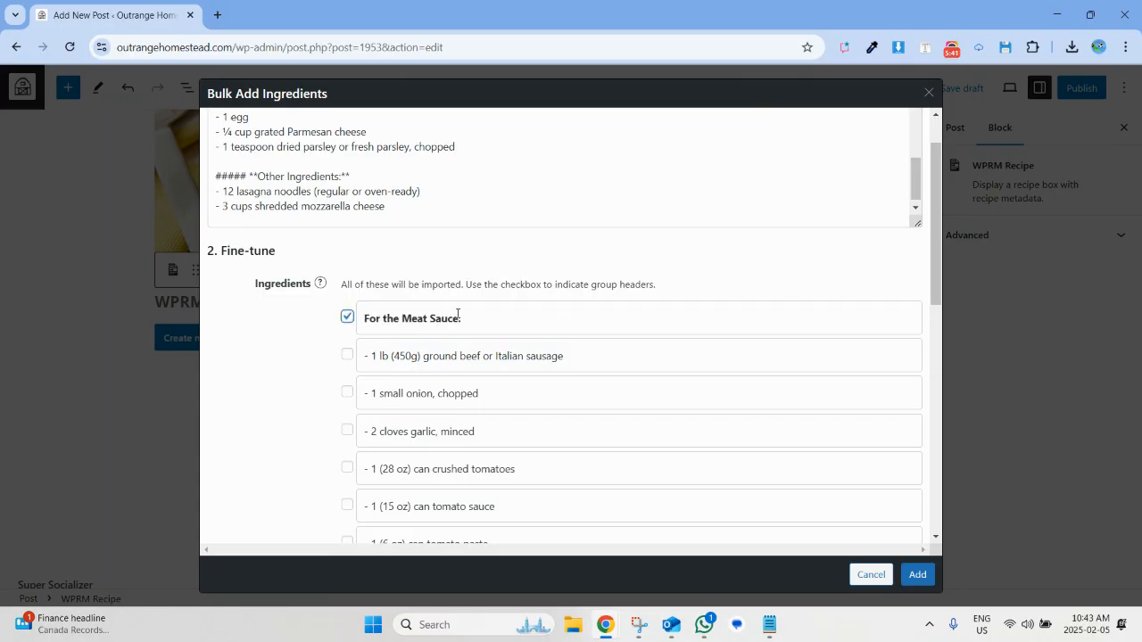
Strip the hash and asterisk symbols from "For the Cheese Mixture:" and mark that line as a group header.
{"action": "scroll", "coordinate": [477, 326], "scroll_direction": "down", "scroll_amount": 5}
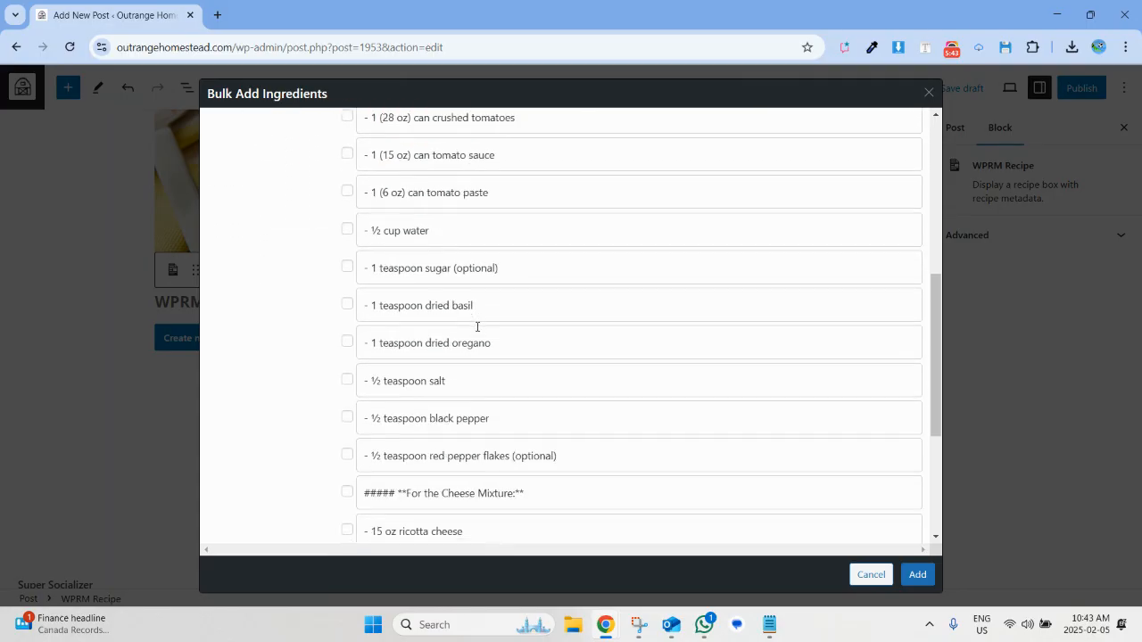
{"action": "left_click", "coordinate": [404, 403]}
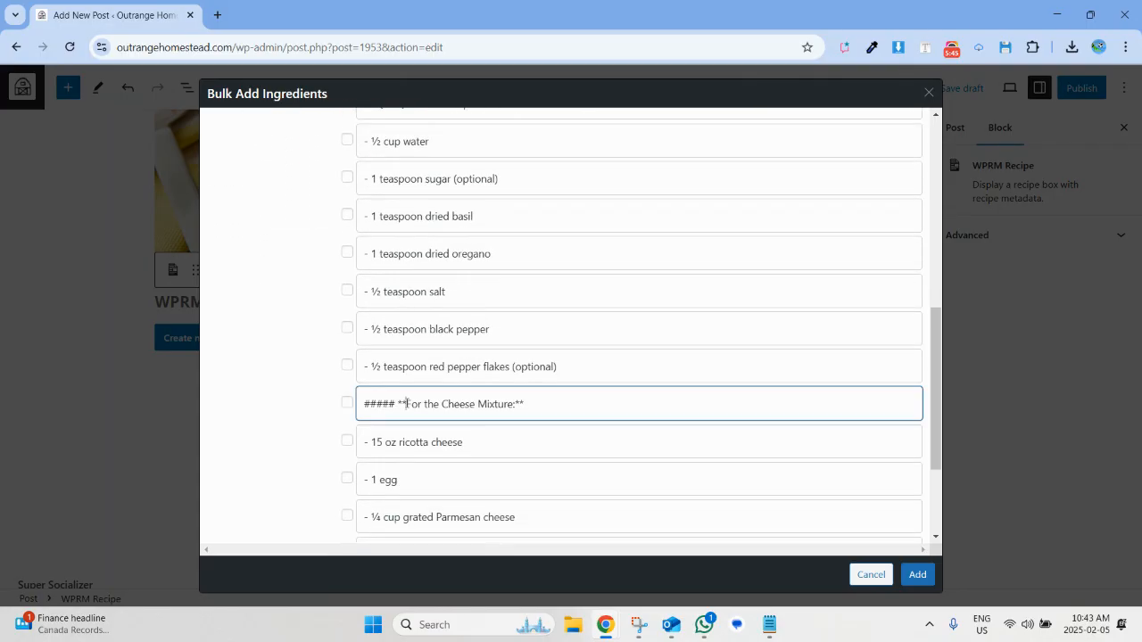
{"action": "left_click_drag", "start_coordinate": [404, 404], "coordinate": [298, 397]}
{"action": "key", "text": "BackSpace"}
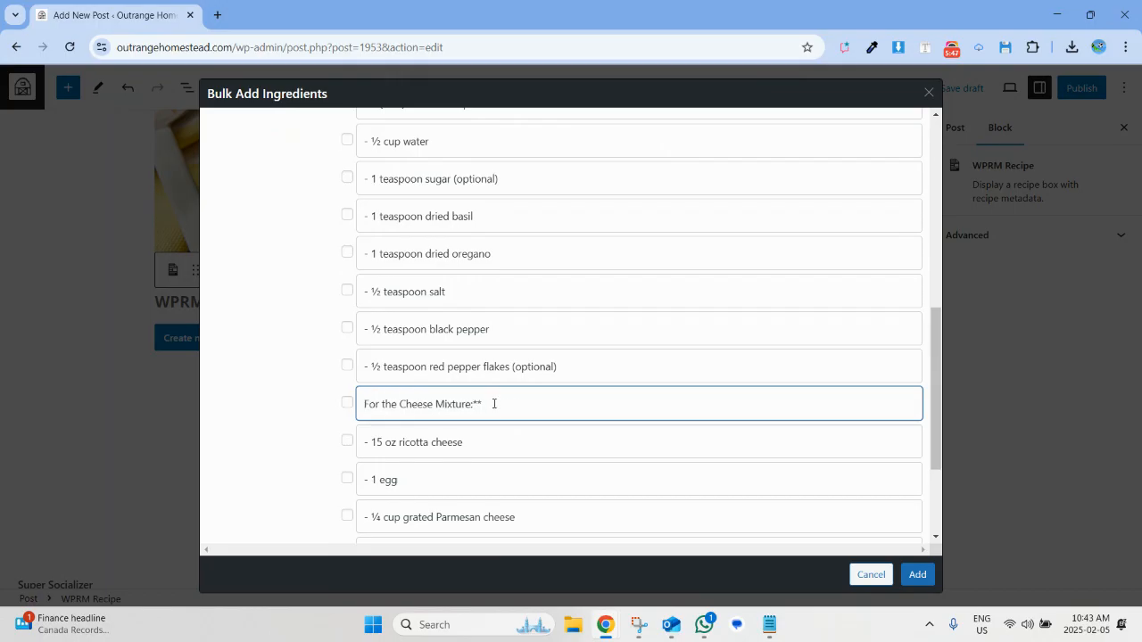
{"action": "key", "text": "BackSpace"}
{"action": "key", "text": "BackSpace"}
{"action": "left_click", "coordinate": [347, 403]}
Clean the last heading to "Other Ingredients:", mark it as a group header, and add all the ingredients to the recipe.
{"action": "scroll", "coordinate": [475, 397], "scroll_direction": "down", "scroll_amount": 2}
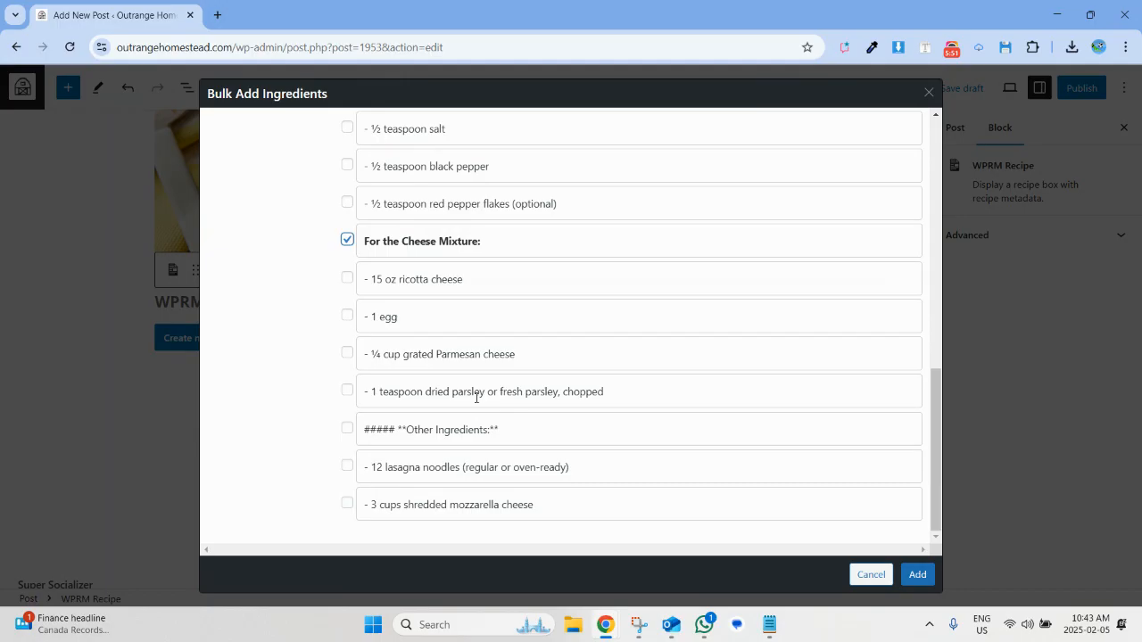
{"action": "double_click", "coordinate": [492, 429]}
{"action": "key", "text": "BackSpace"}
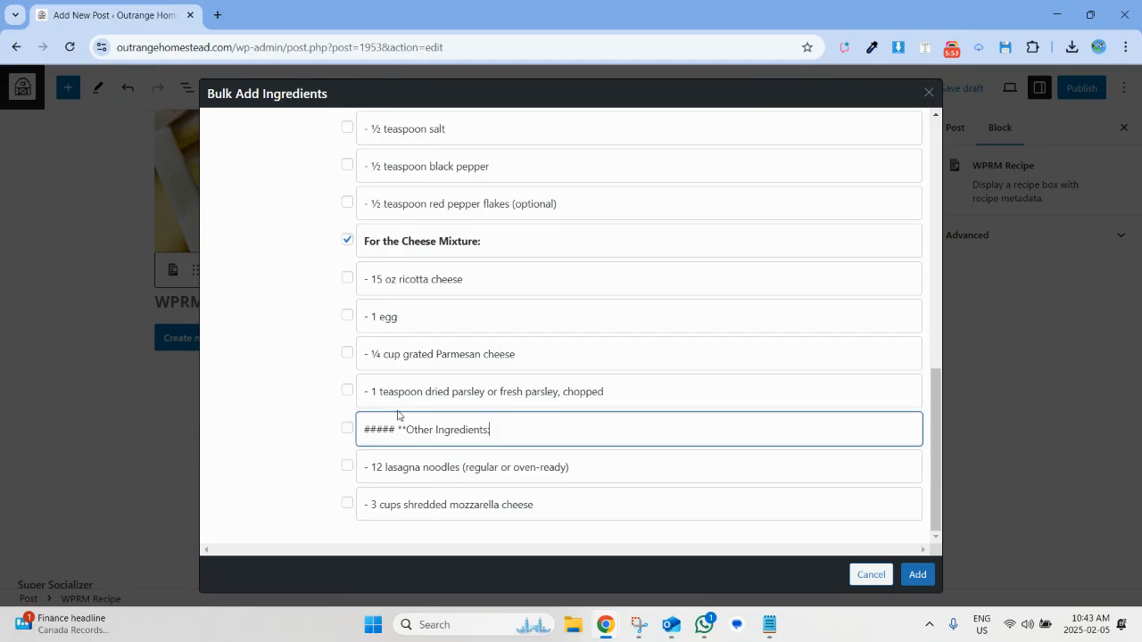
{"action": "left_click_drag", "start_coordinate": [409, 430], "coordinate": [363, 430]}
{"action": "key", "text": "BackSpace"}
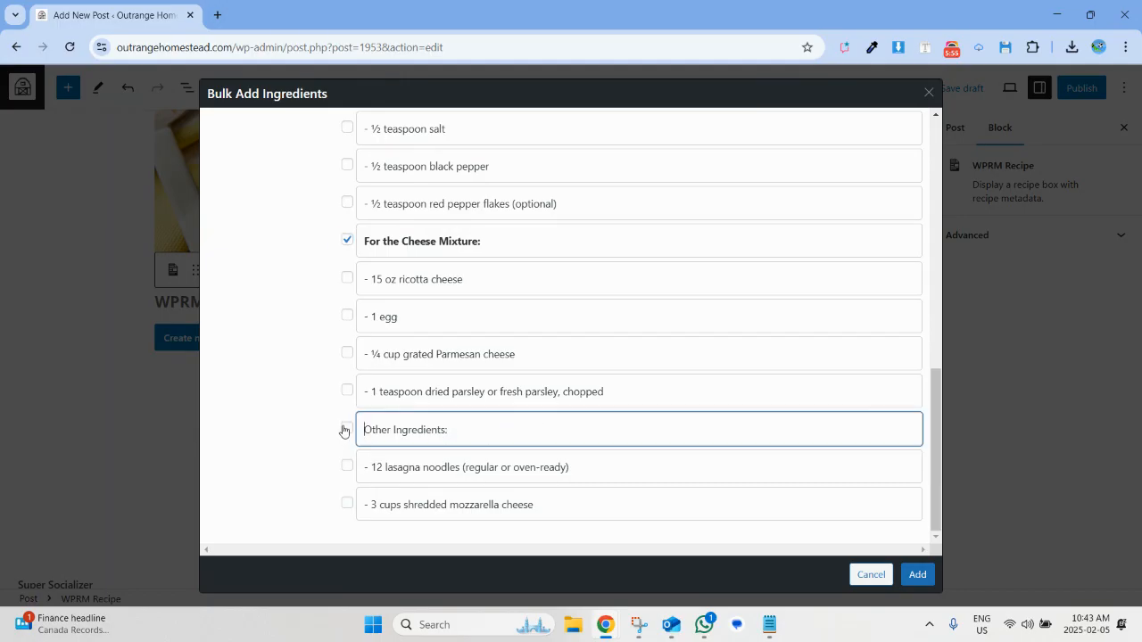
{"action": "left_click", "coordinate": [347, 428]}
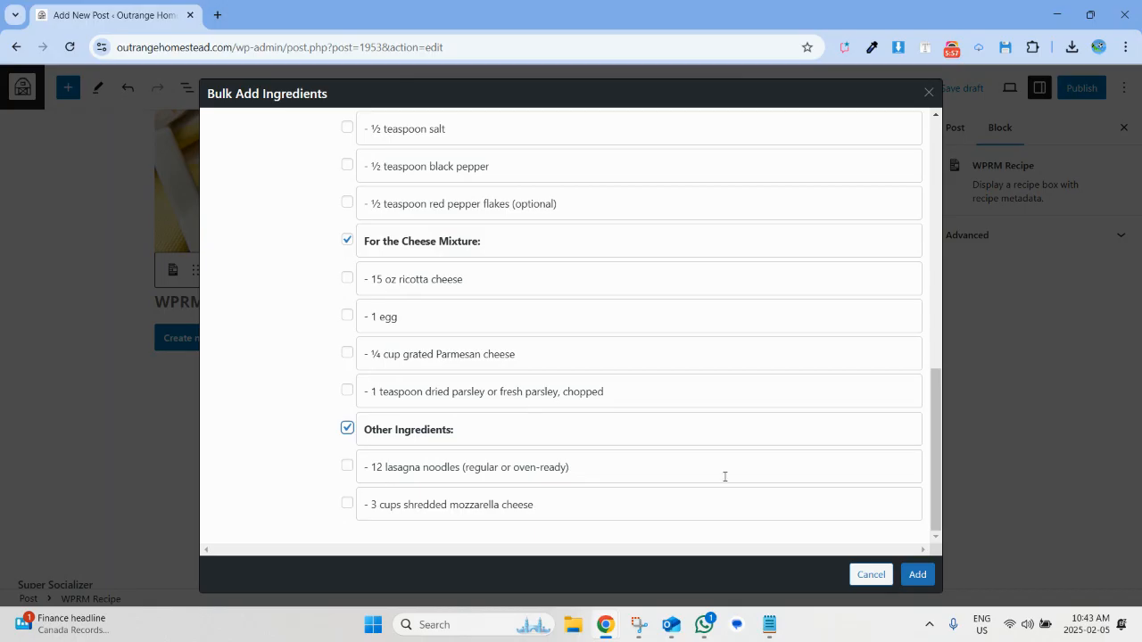
{"action": "left_click", "coordinate": [916, 577]}
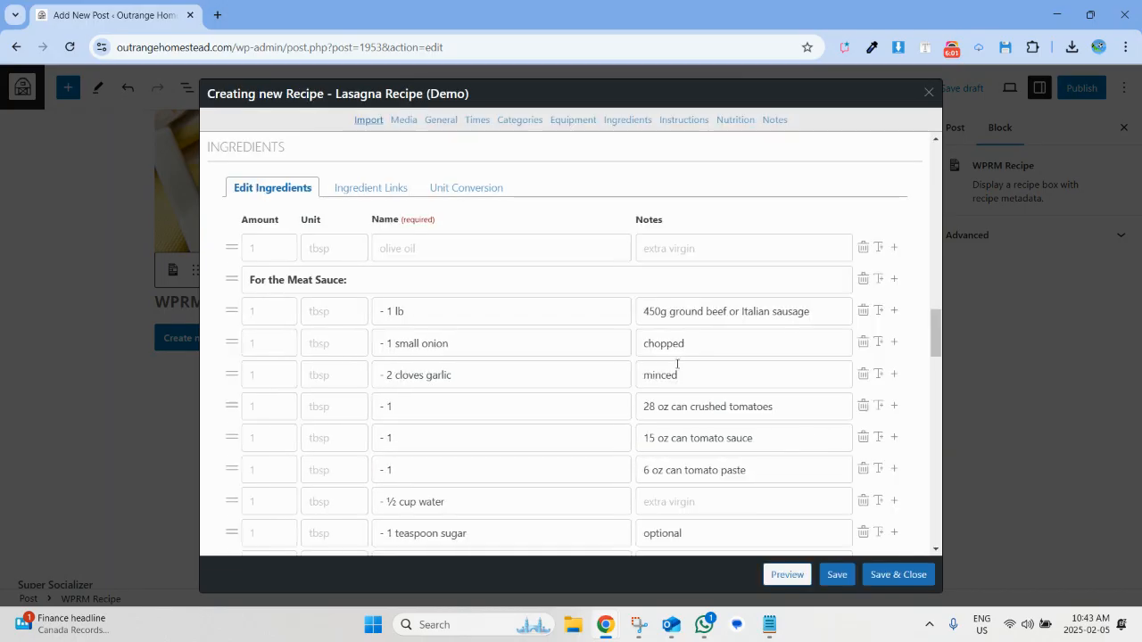
Review the imported ingredient rows and group headers, from the meat sauce down to the instructions section.
{"action": "scroll", "coordinate": [649, 392], "scroll_direction": "down", "scroll_amount": 3}
{"action": "scroll", "coordinate": [650, 390], "scroll_direction": "up", "scroll_amount": 1}
{"action": "scroll", "coordinate": [649, 390], "scroll_direction": "down", "scroll_amount": 1}
{"action": "scroll", "coordinate": [649, 390], "scroll_direction": "up", "scroll_amount": 2}
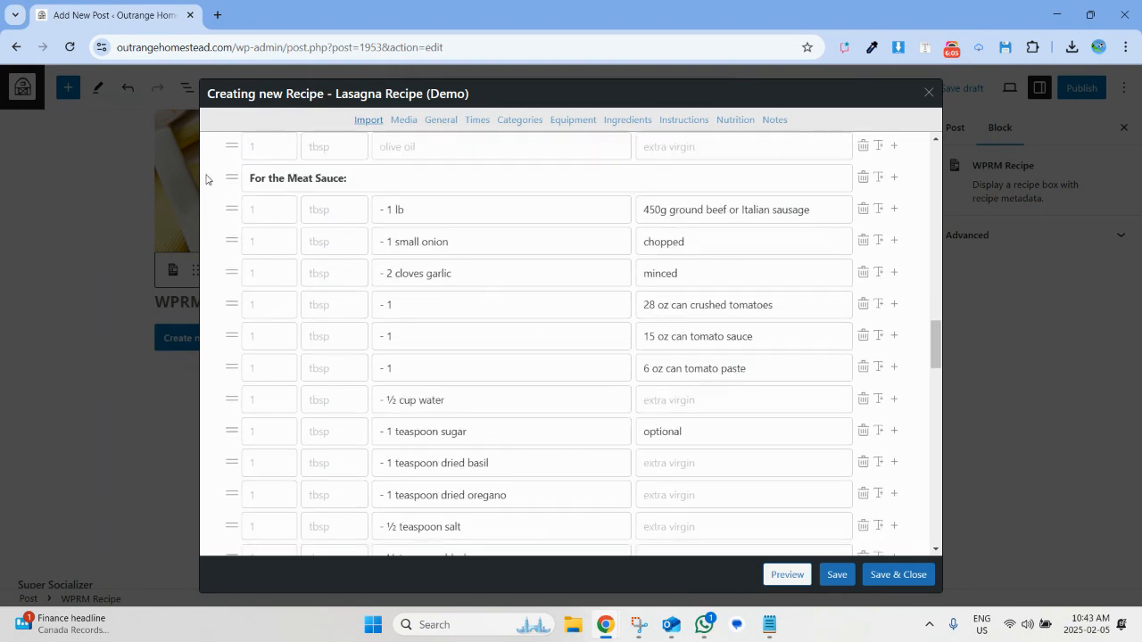
{"action": "scroll", "coordinate": [293, 180], "scroll_direction": "up", "scroll_amount": 2}
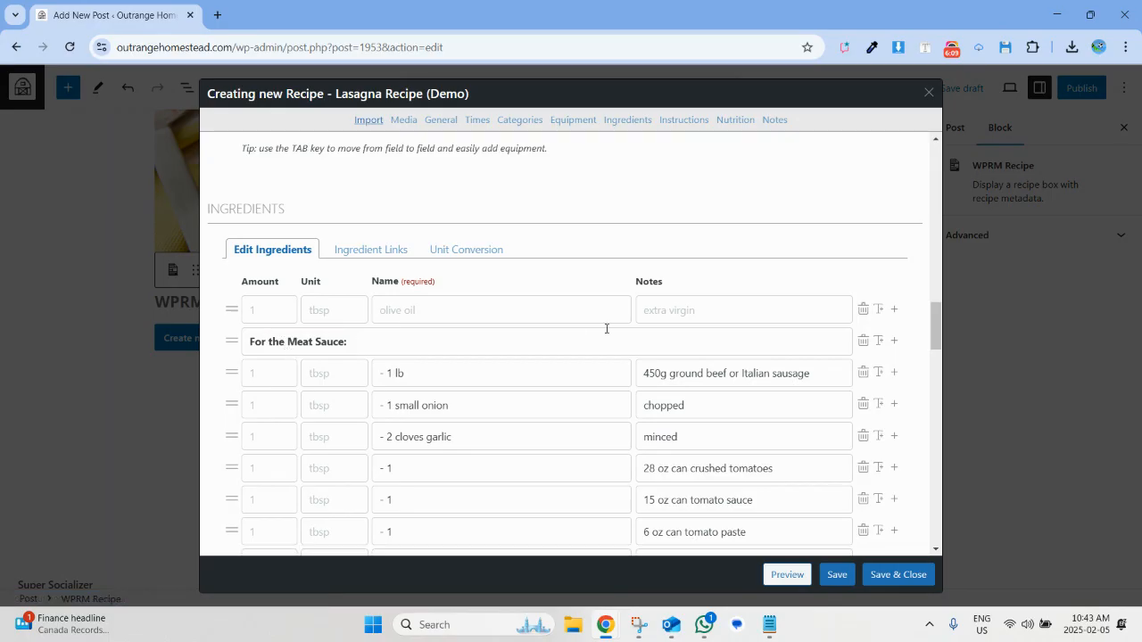
{"action": "scroll", "coordinate": [902, 339], "scroll_direction": "down", "scroll_amount": 1}
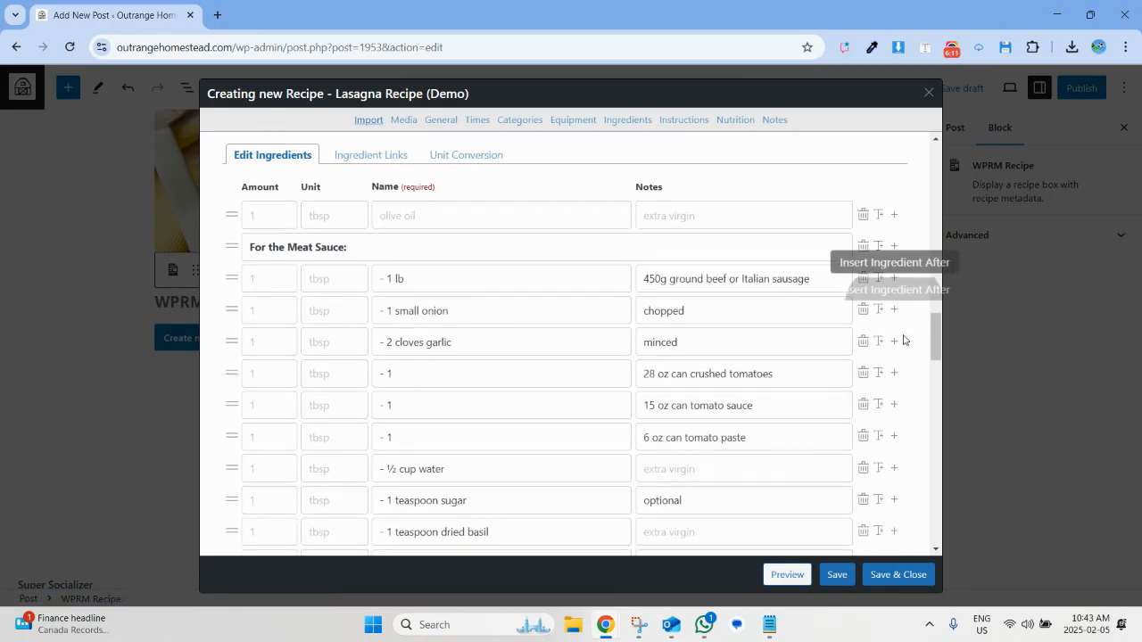
{"action": "scroll", "coordinate": [902, 339], "scroll_direction": "down", "scroll_amount": 5}
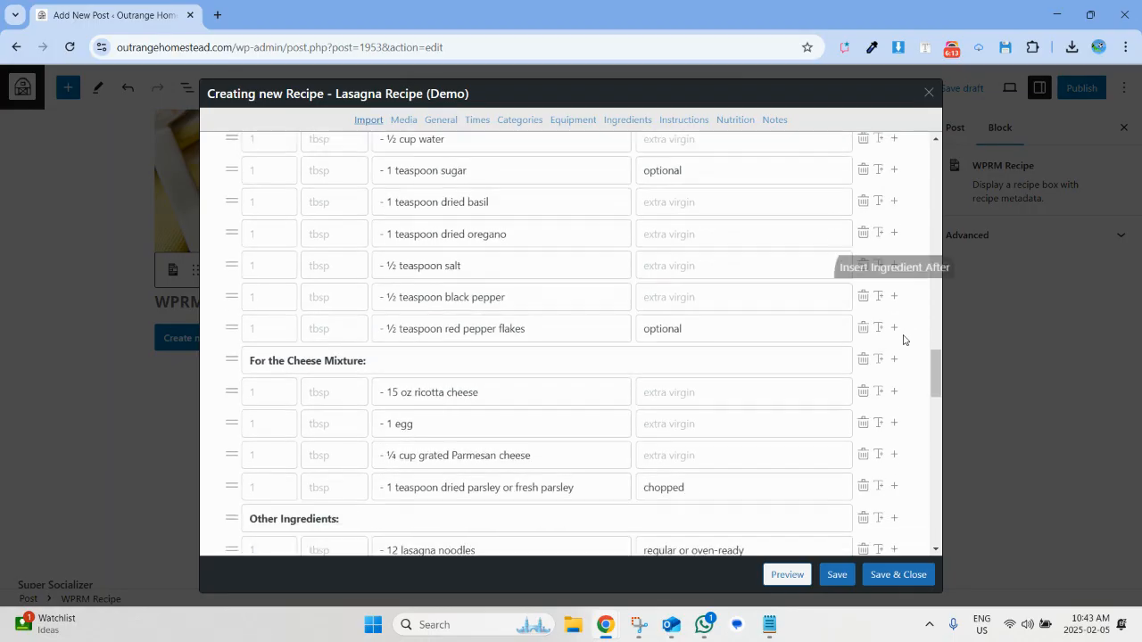
{"action": "scroll", "coordinate": [903, 339], "scroll_direction": "down", "scroll_amount": 4}
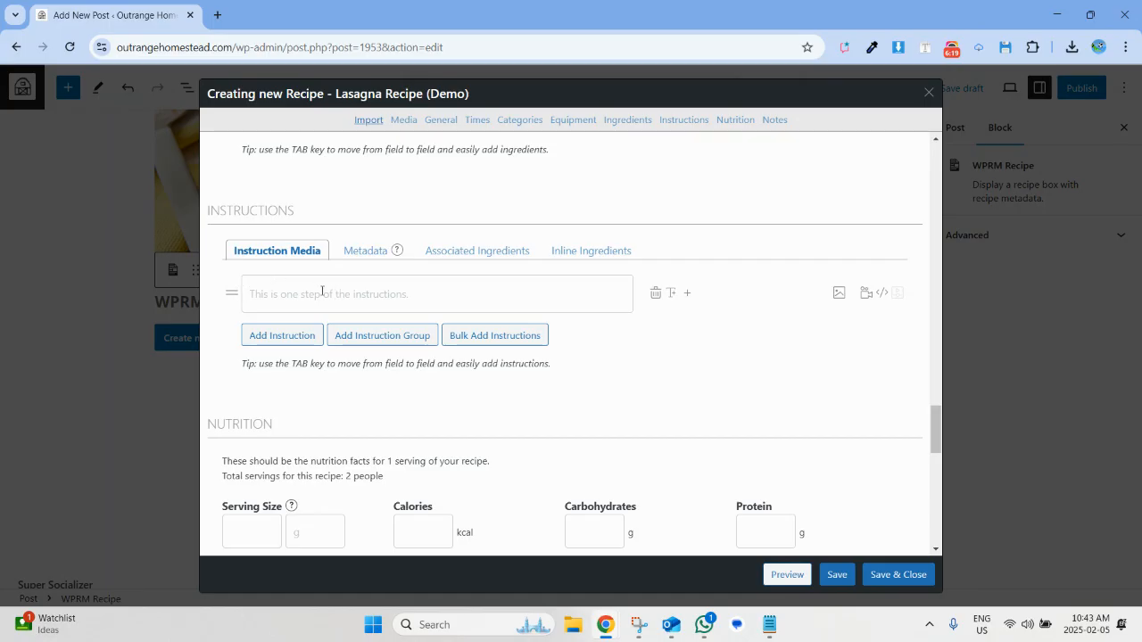
Open the bulk entry dialog for instructions and copy the numbered steps, starting at "Prepare the Meat Sauce", from the Notepad recipe.
{"action": "left_click", "coordinate": [498, 343]}
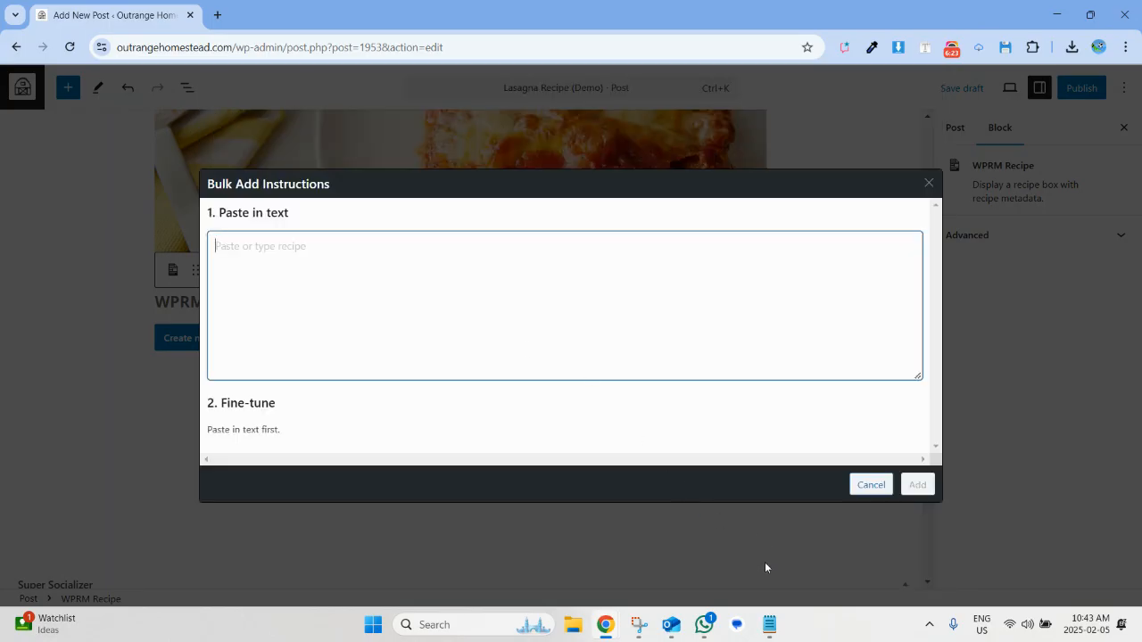
{"action": "left_click", "coordinate": [768, 625]}
{"action": "scroll", "coordinate": [737, 512], "scroll_direction": "down", "scroll_amount": 2}
{"action": "scroll", "coordinate": [736, 511], "scroll_direction": "down", "scroll_amount": 4}
{"action": "scroll", "coordinate": [737, 511], "scroll_direction": "up", "scroll_amount": 4}
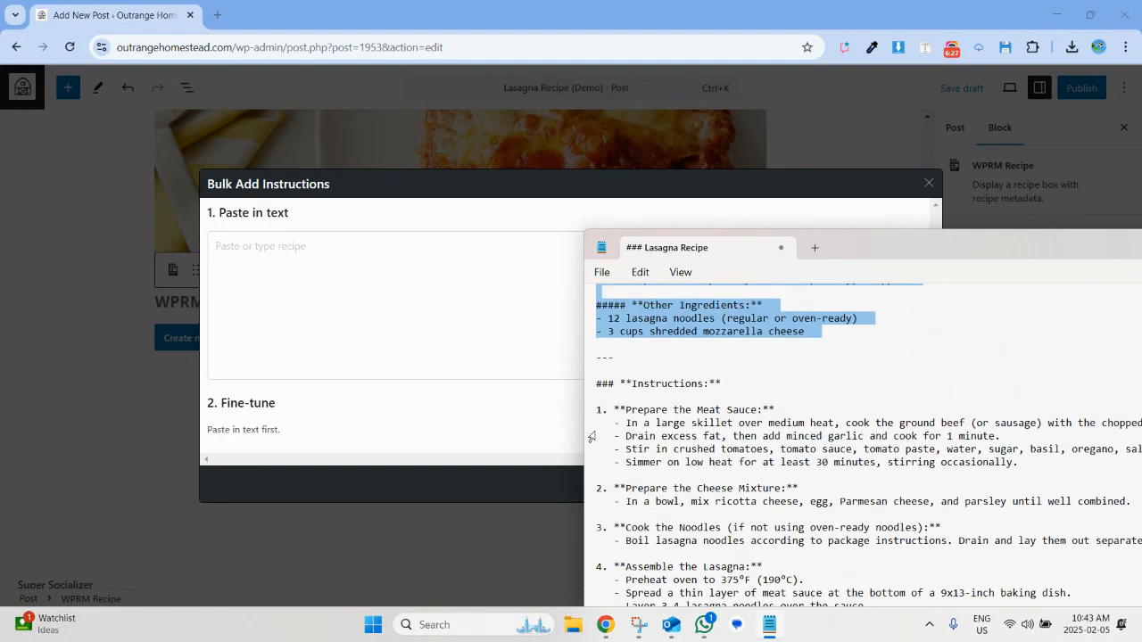
{"action": "left_click_drag", "start_coordinate": [596, 409], "coordinate": [958, 611]}
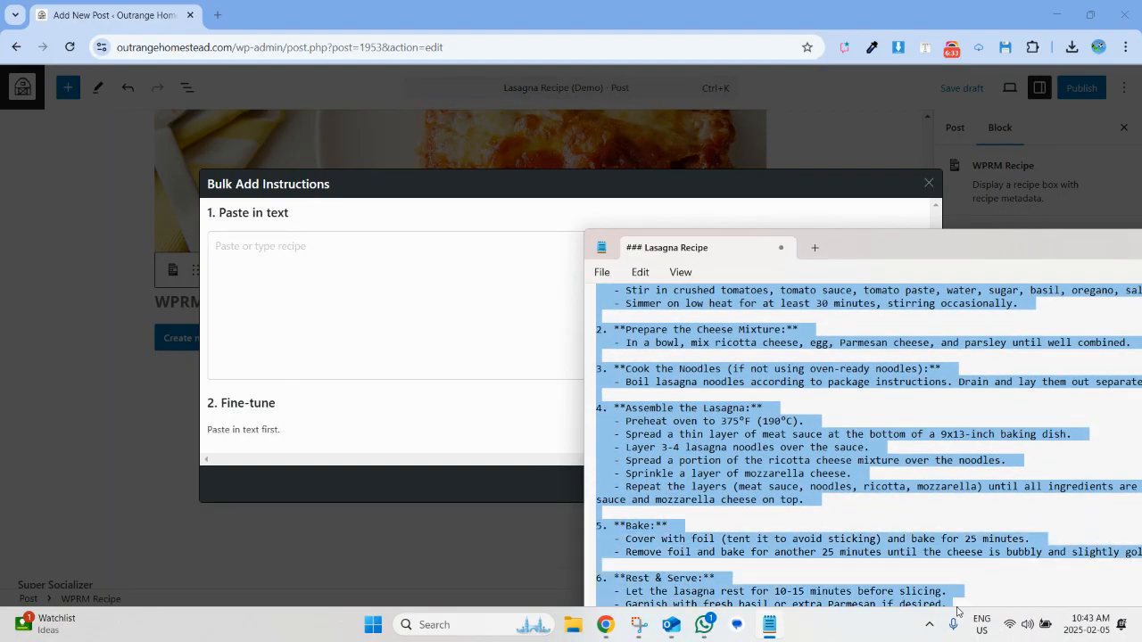
{"action": "key", "text": "ctrl+c"}
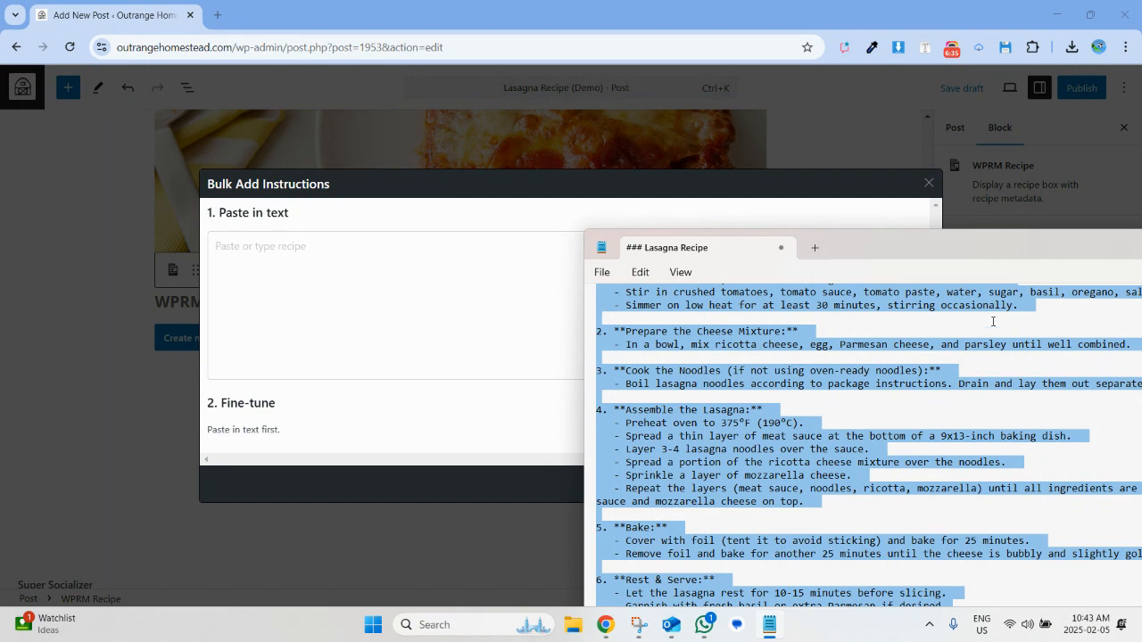
Extend the Notepad selection to the end of the recipe and paste the copied instructions into the bulk entry text box.
{"action": "left_click_drag", "start_coordinate": [1004, 260], "coordinate": [937, 133]}
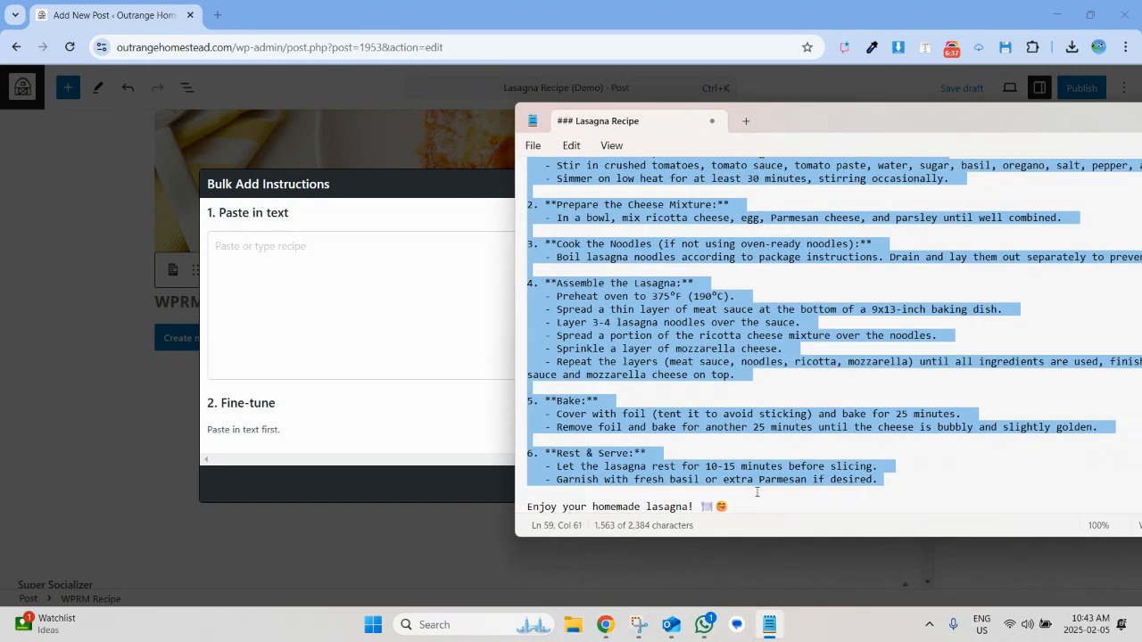
{"action": "key", "text": "shift+Down"}
{"action": "key", "text": "shift+Down"}
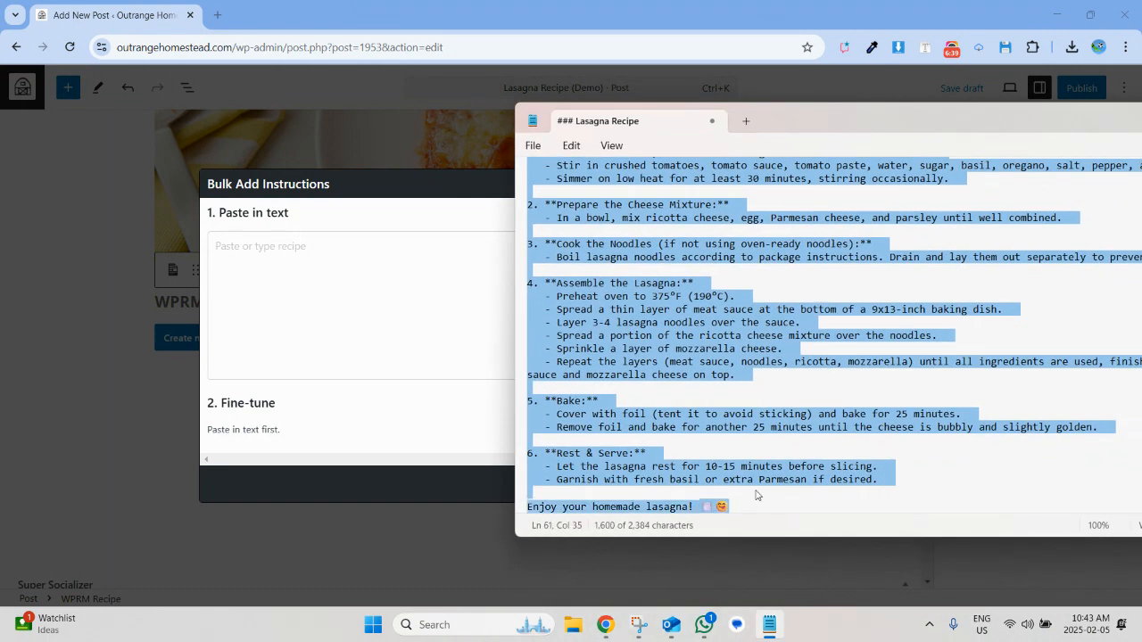
{"action": "left_click", "coordinate": [372, 316]}
{"action": "key", "text": "ctrl+v"}
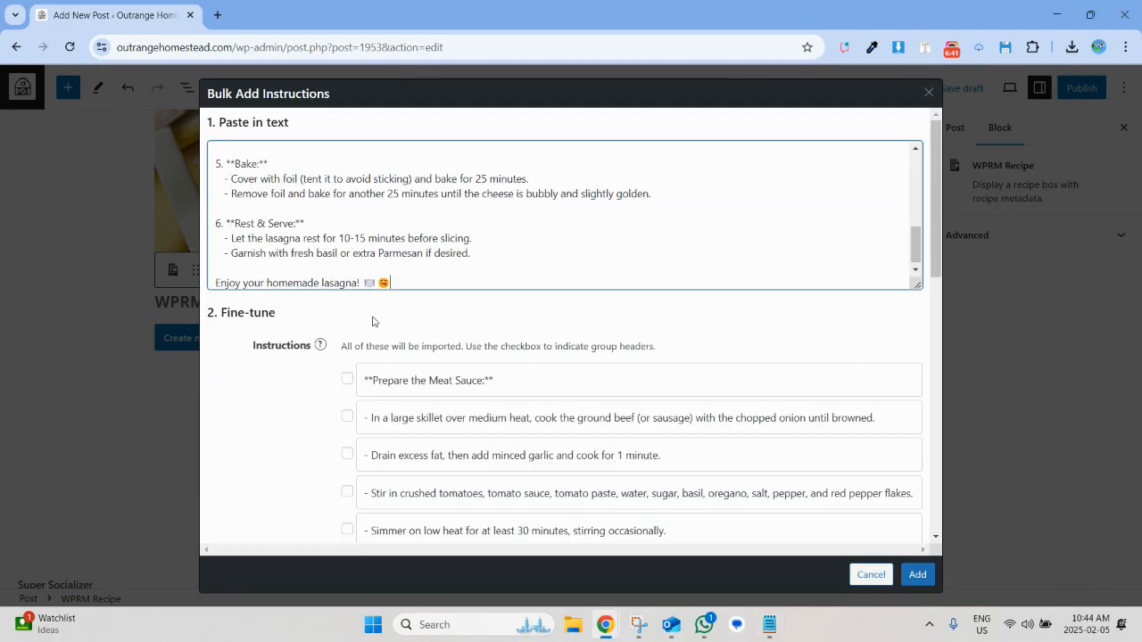
Mark the Meat Sauce, Cheese Mixture, Assemble the Lasagna, Bake and Rest & Serve lines as group headers, and add all the instructions to the recipe.
{"action": "left_click", "coordinate": [346, 379]}
{"action": "scroll", "coordinate": [364, 406], "scroll_direction": "down", "scroll_amount": 2}
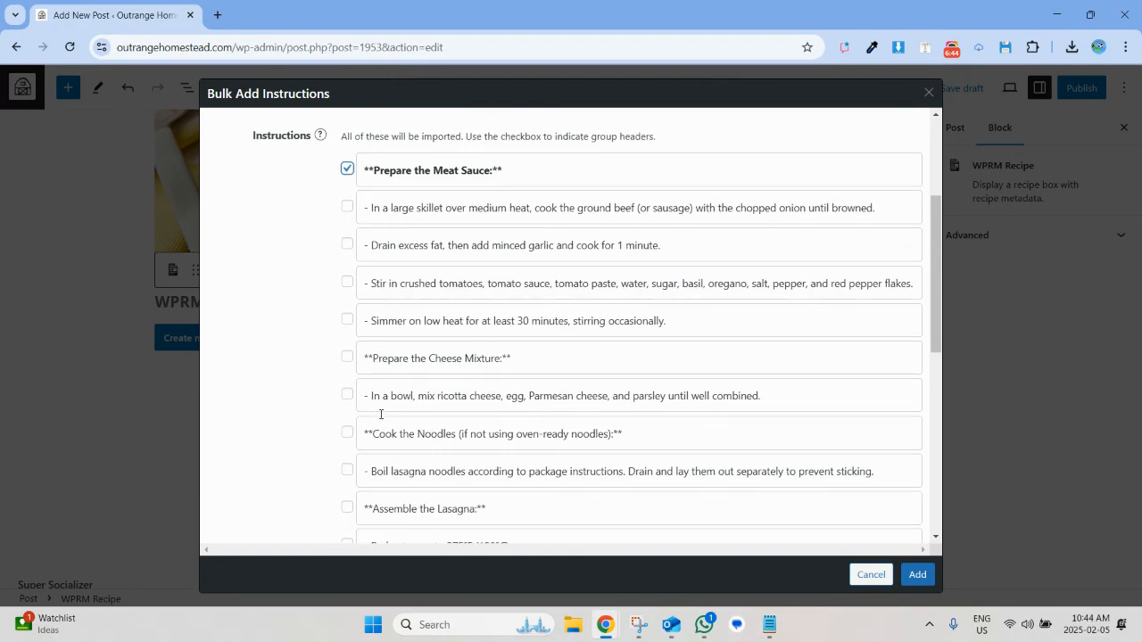
{"action": "left_click", "coordinate": [347, 358]}
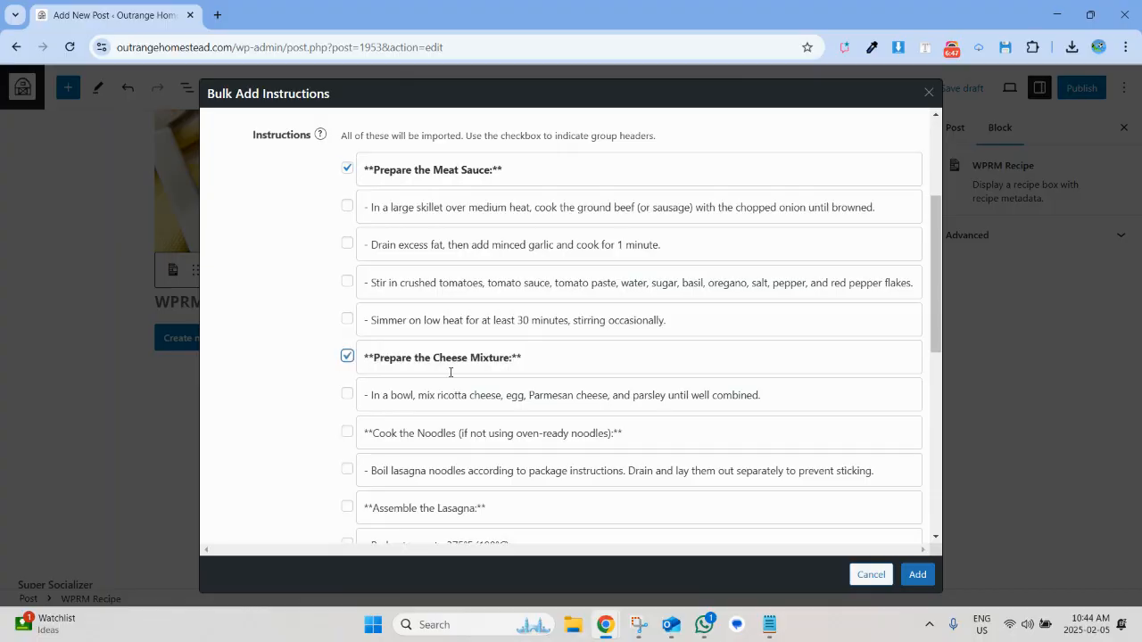
{"action": "scroll", "coordinate": [428, 370], "scroll_direction": "down", "scroll_amount": 1}
{"action": "left_click", "coordinate": [347, 355]}
{"action": "scroll", "coordinate": [418, 408], "scroll_direction": "down", "scroll_amount": 1}
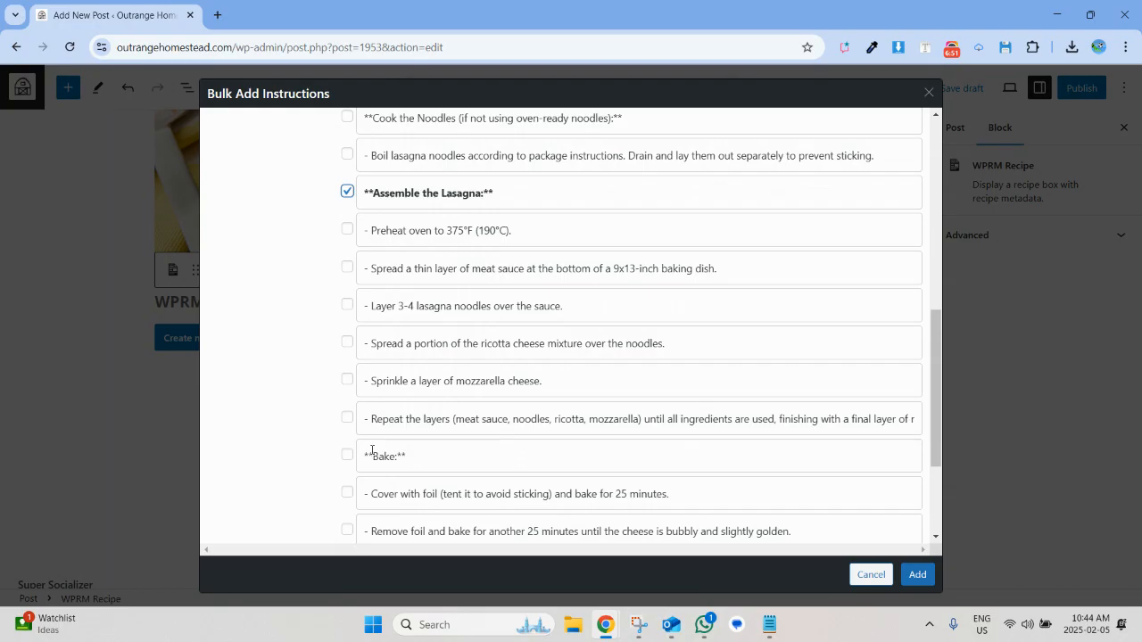
{"action": "left_click", "coordinate": [348, 457]}
{"action": "scroll", "coordinate": [474, 413], "scroll_direction": "down", "scroll_amount": 2}
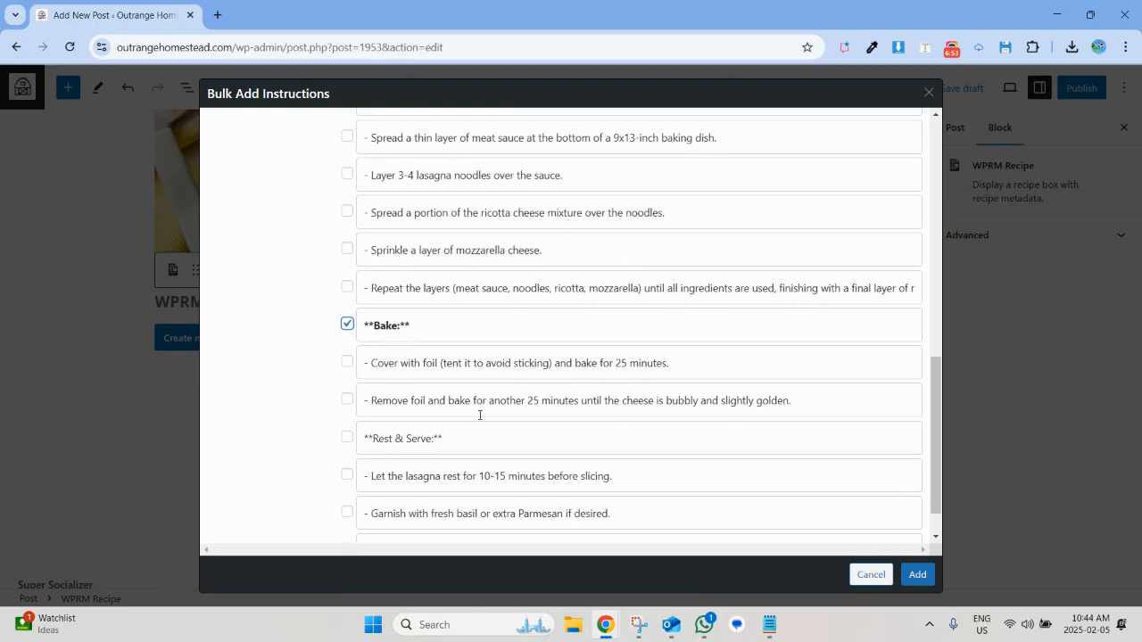
{"action": "left_click", "coordinate": [347, 397]}
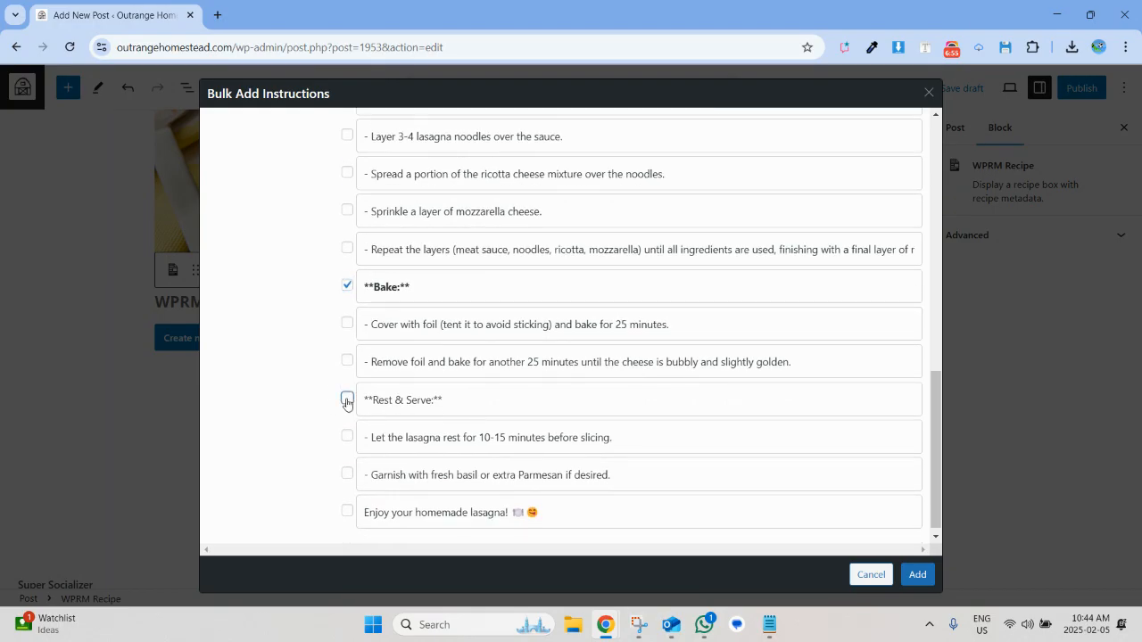
{"action": "left_click", "coordinate": [917, 575]}
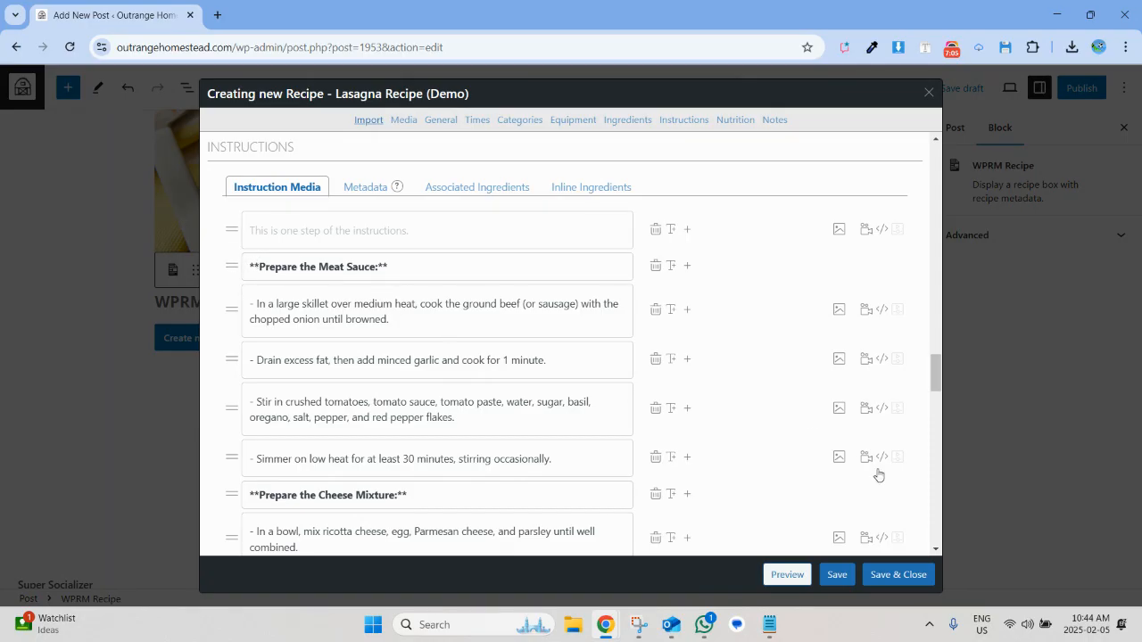
Enter the recipe note "Tips: Use ground beef or chicken as you see fit", and save and close the recipe.
{"action": "scroll", "coordinate": [825, 470], "scroll_direction": "down", "scroll_amount": 8}
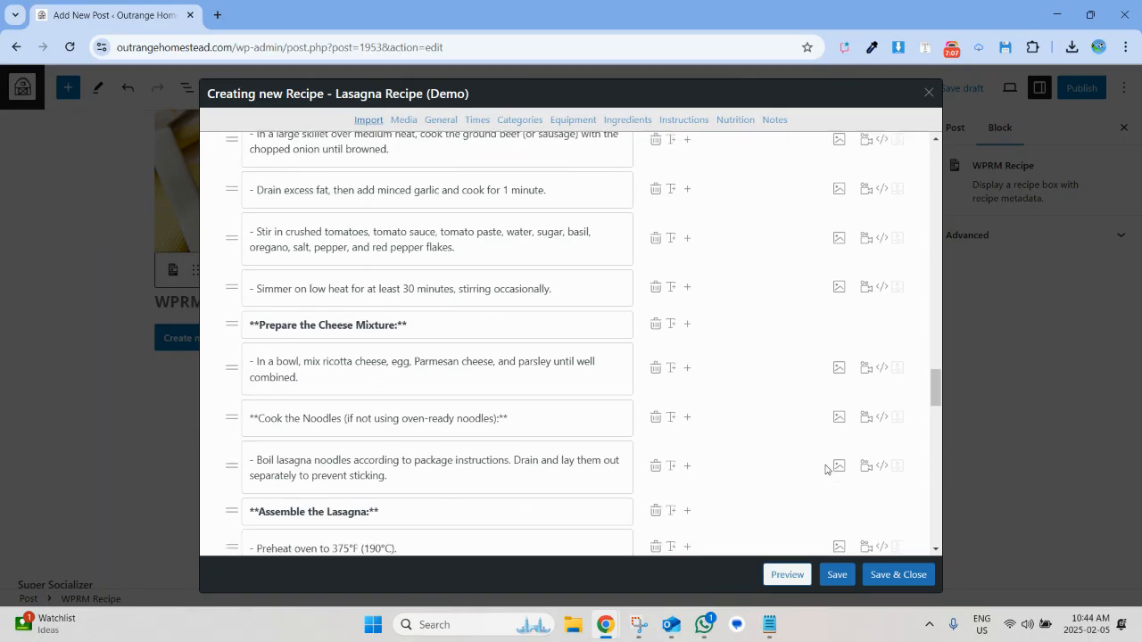
{"action": "scroll", "coordinate": [825, 470], "scroll_direction": "down", "scroll_amount": 10}
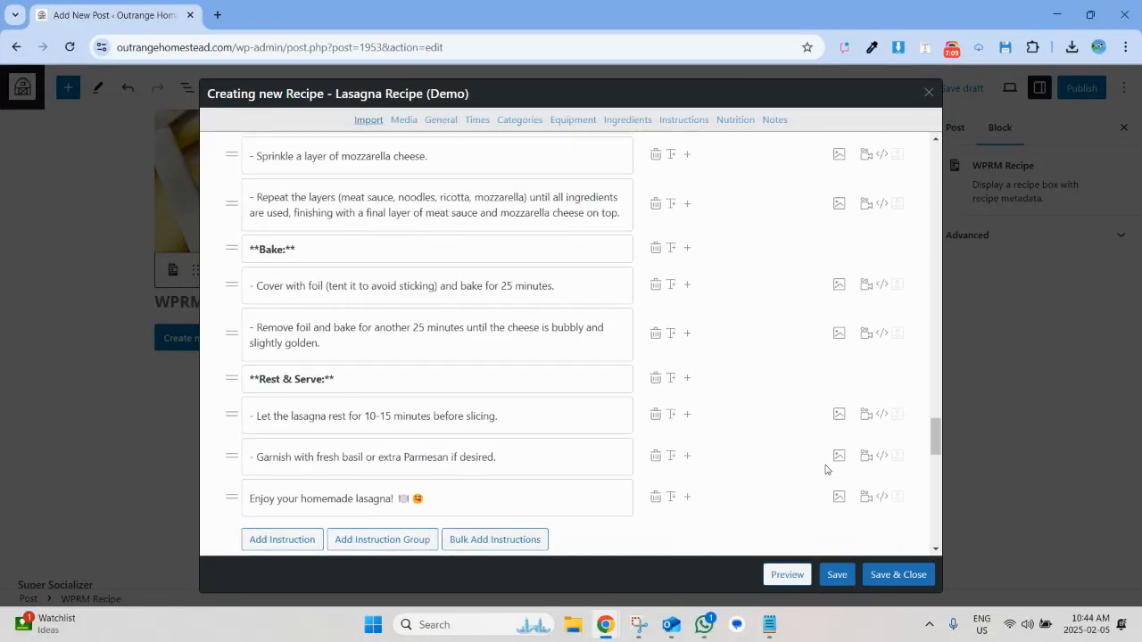
{"action": "scroll", "coordinate": [825, 470], "scroll_direction": "down", "scroll_amount": 1}
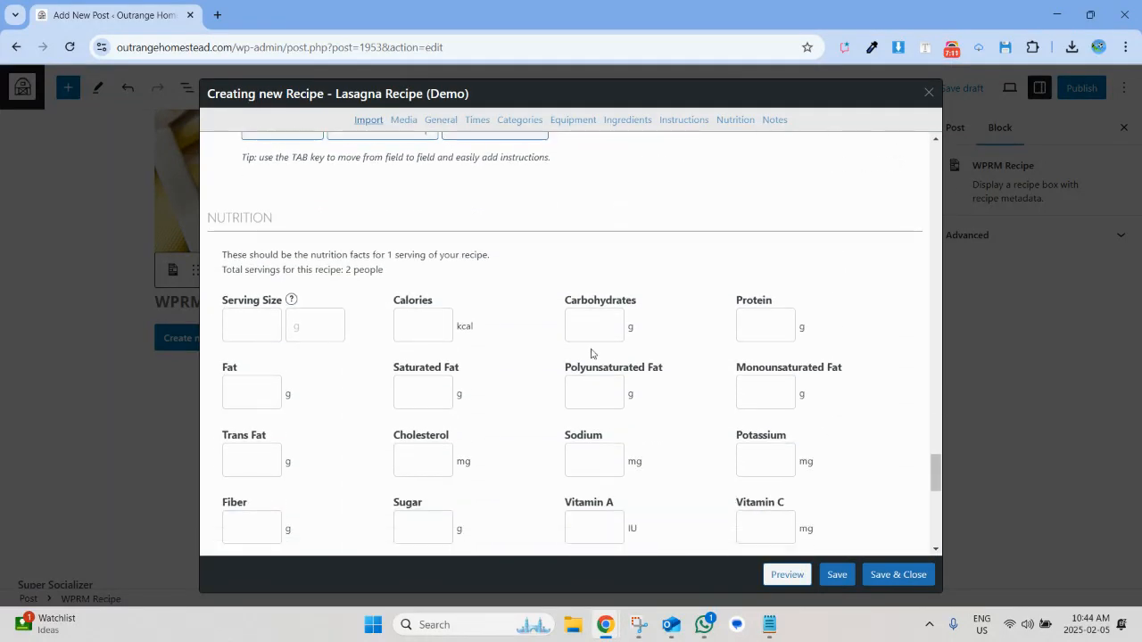
{"action": "scroll", "coordinate": [539, 305], "scroll_direction": "down", "scroll_amount": 4}
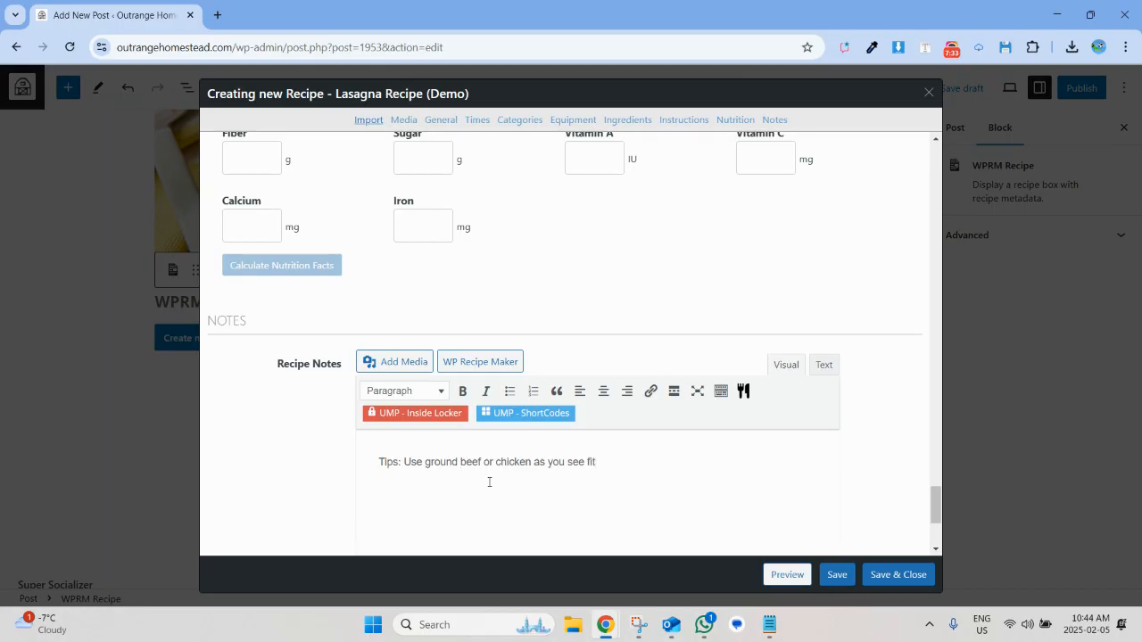
{"action": "left_click", "coordinate": [899, 574]}
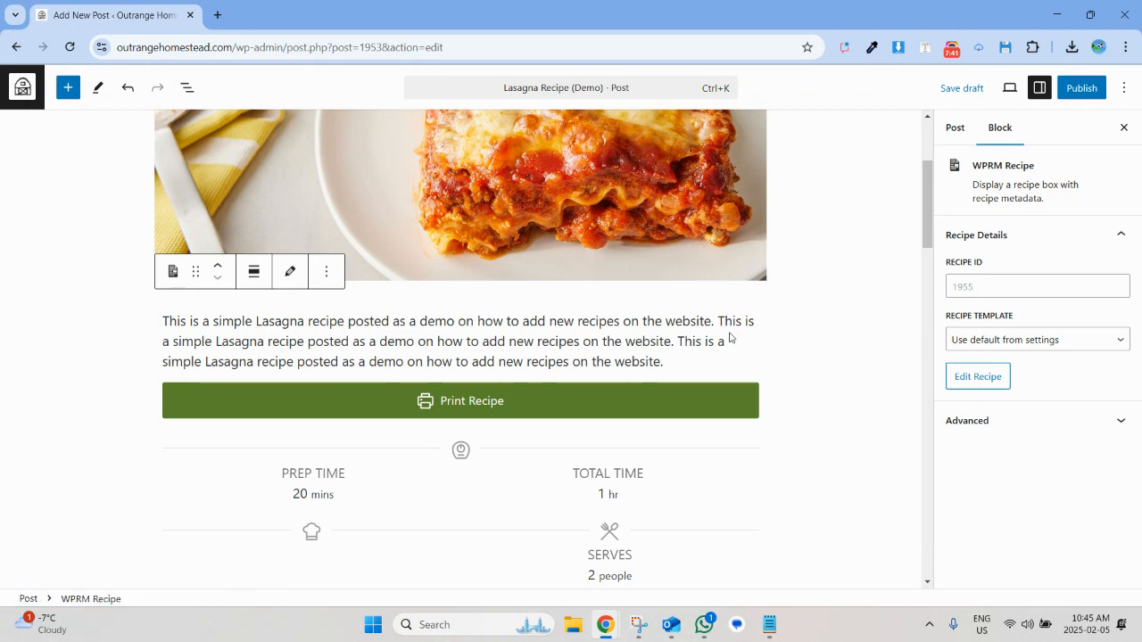
Check the recipe card in the post and assign the post to the Recipes and One Pot Meals categories.
{"action": "scroll", "coordinate": [729, 338], "scroll_direction": "down", "scroll_amount": 2}
{"action": "scroll", "coordinate": [728, 338], "scroll_direction": "down", "scroll_amount": 5}
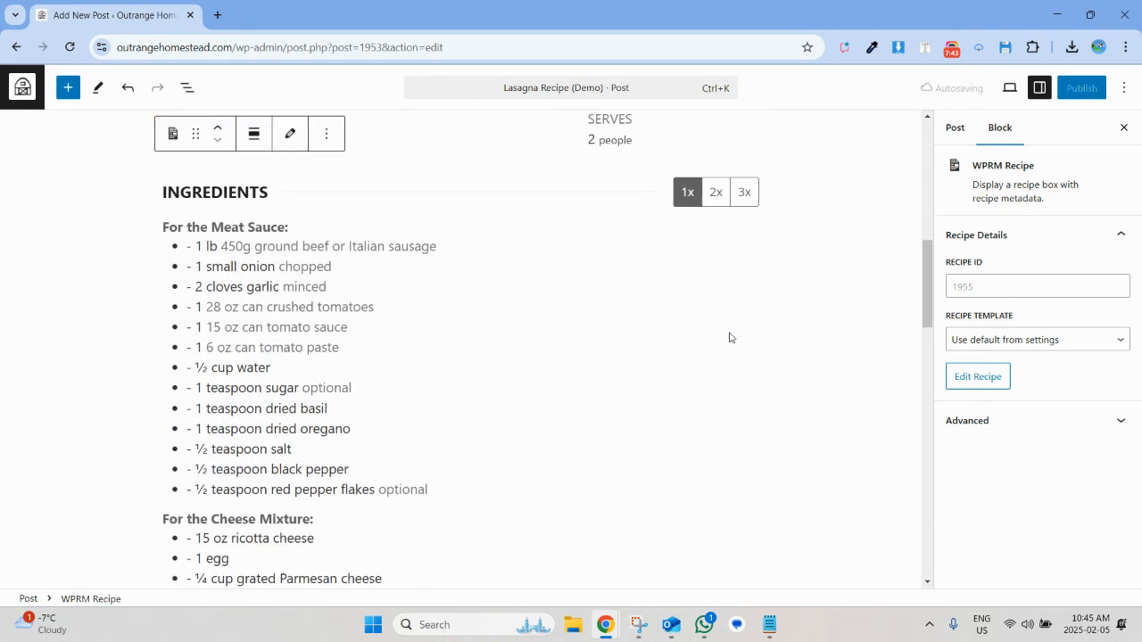
{"action": "scroll", "coordinate": [729, 338], "scroll_direction": "up", "scroll_amount": 2}
{"action": "scroll", "coordinate": [729, 338], "scroll_direction": "up", "scroll_amount": 8}
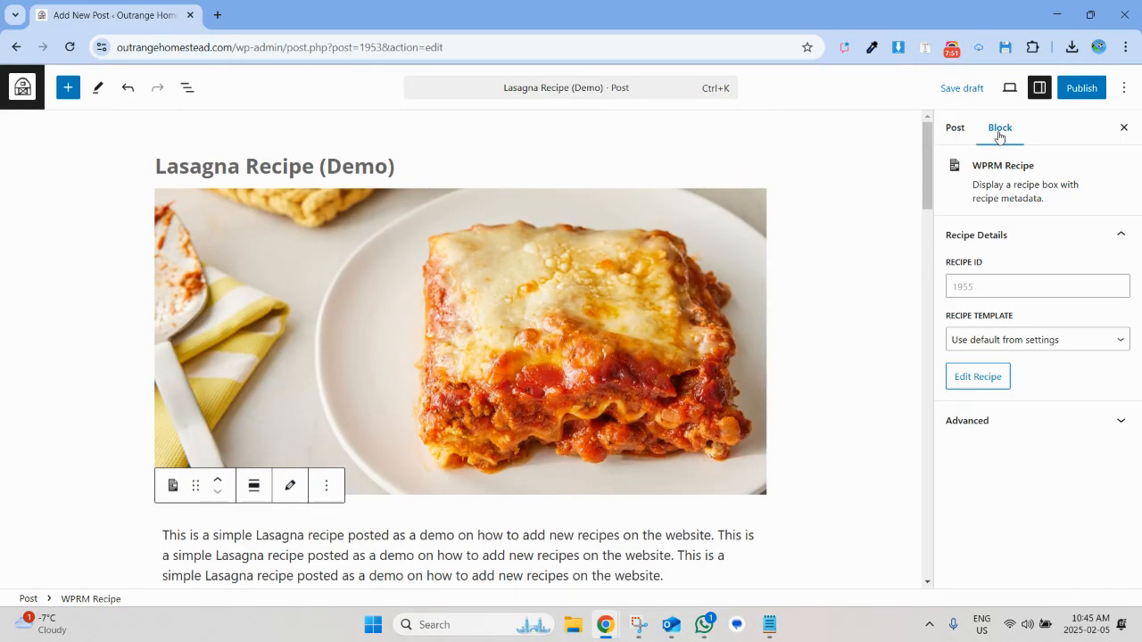
{"action": "left_click", "coordinate": [955, 131]}
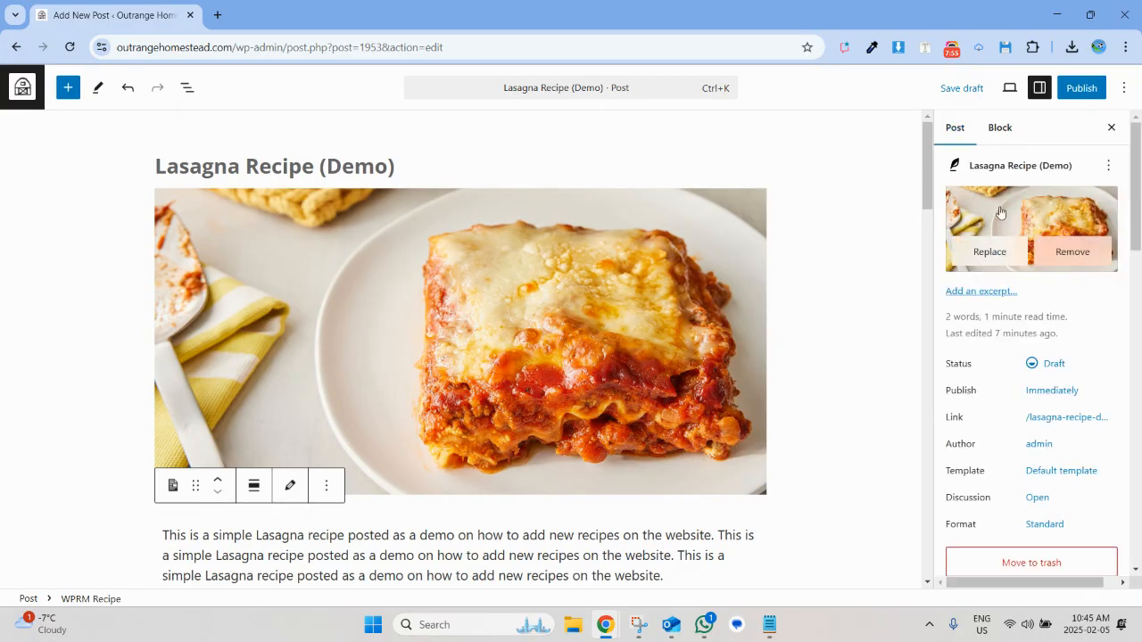
{"action": "scroll", "coordinate": [1035, 349], "scroll_direction": "down", "scroll_amount": 4}
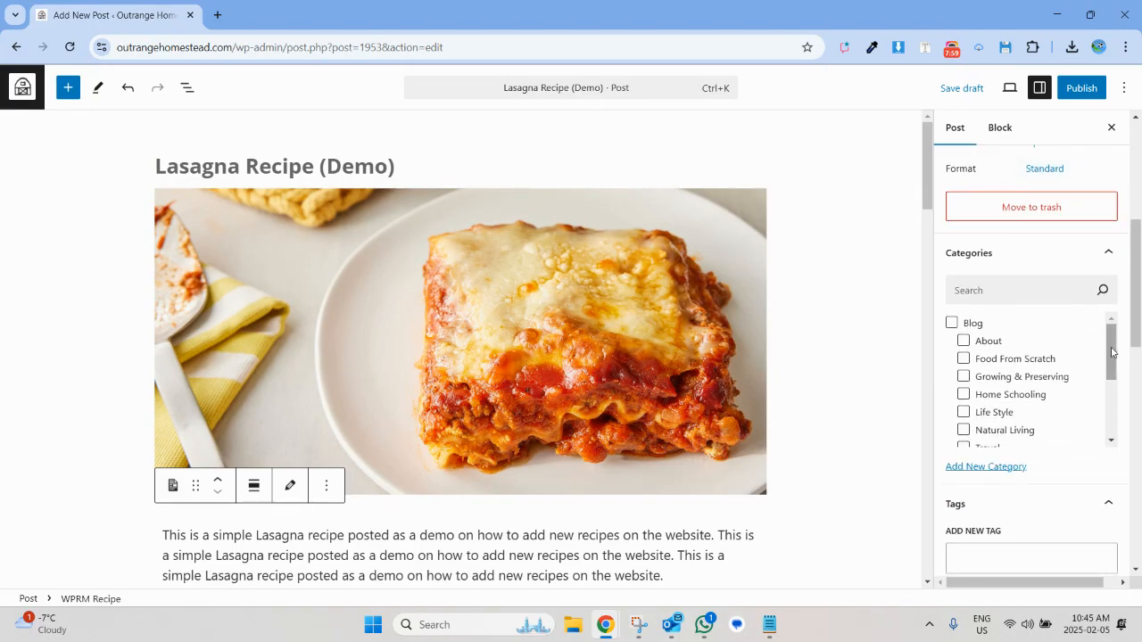
{"action": "scroll", "coordinate": [1111, 352], "scroll_direction": "down", "scroll_amount": 2}
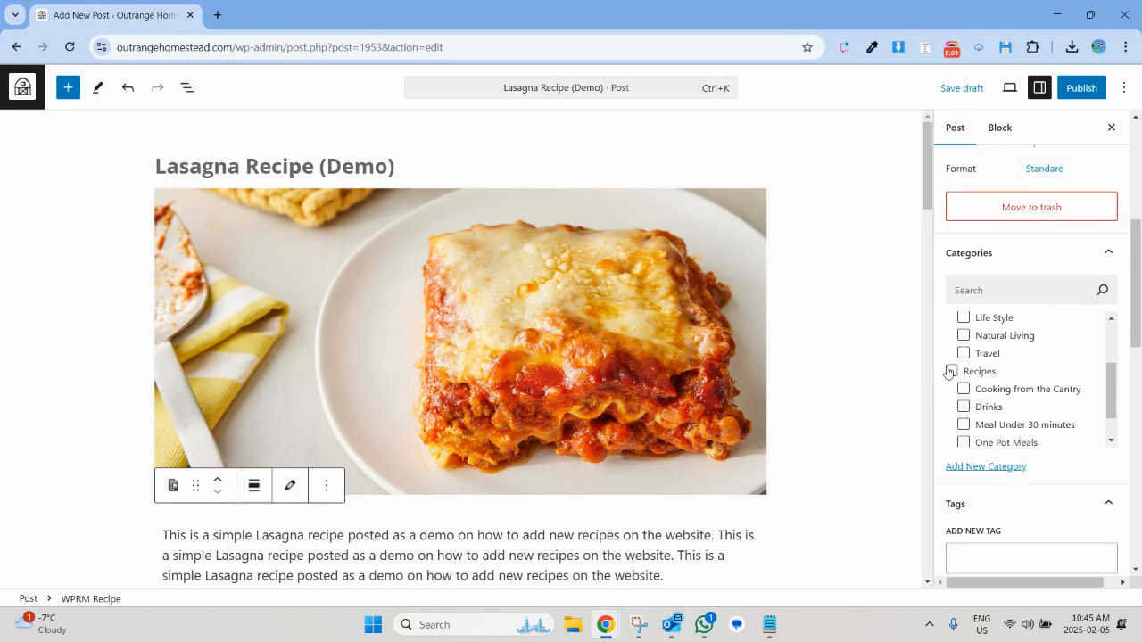
{"action": "scroll", "coordinate": [1003, 382], "scroll_direction": "up", "scroll_amount": 2}
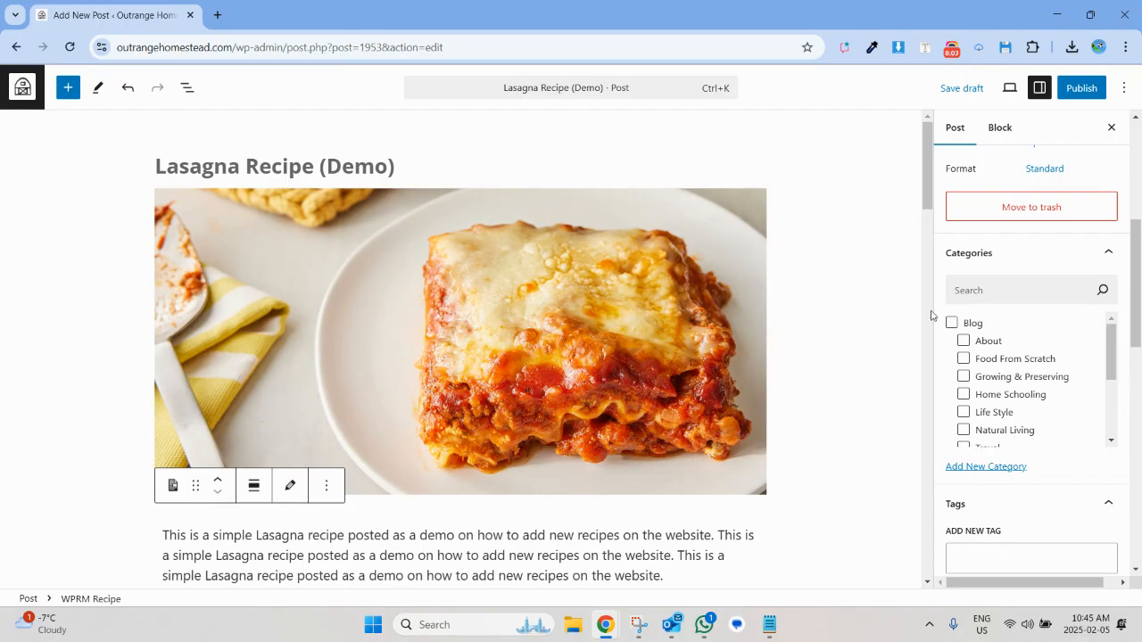
{"action": "scroll", "coordinate": [949, 323], "scroll_direction": "down", "scroll_amount": 2}
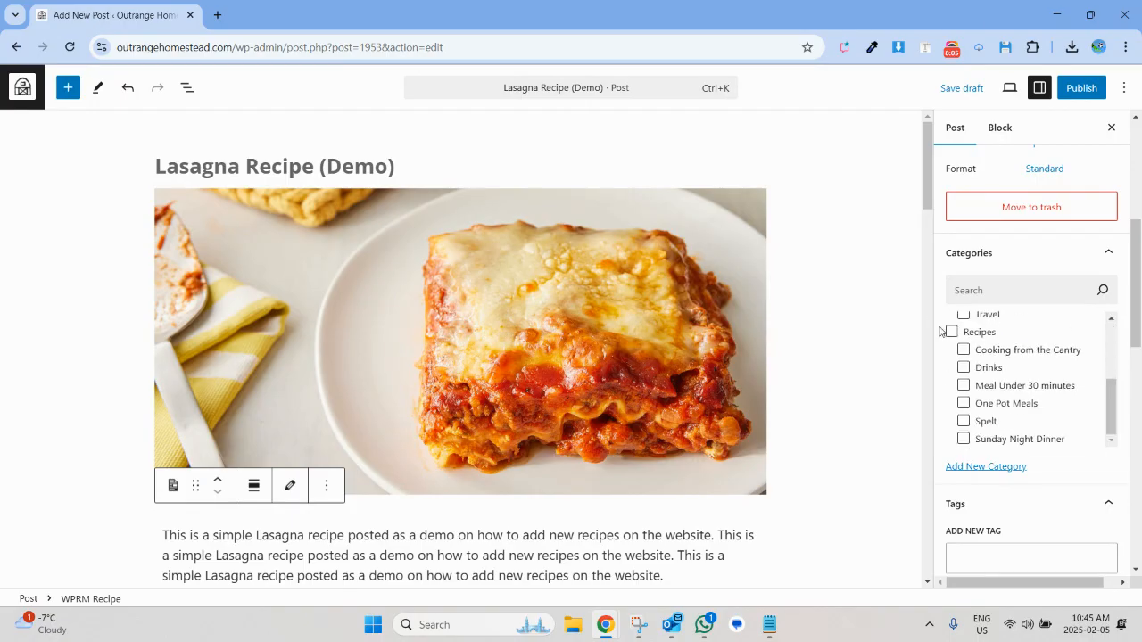
{"action": "left_click", "coordinate": [952, 334]}
{"action": "left_click", "coordinate": [961, 407]}
Add the tags "lasagna" and "ground beef" to the post.
{"action": "scroll", "coordinate": [1027, 422], "scroll_direction": "down", "scroll_amount": 2}
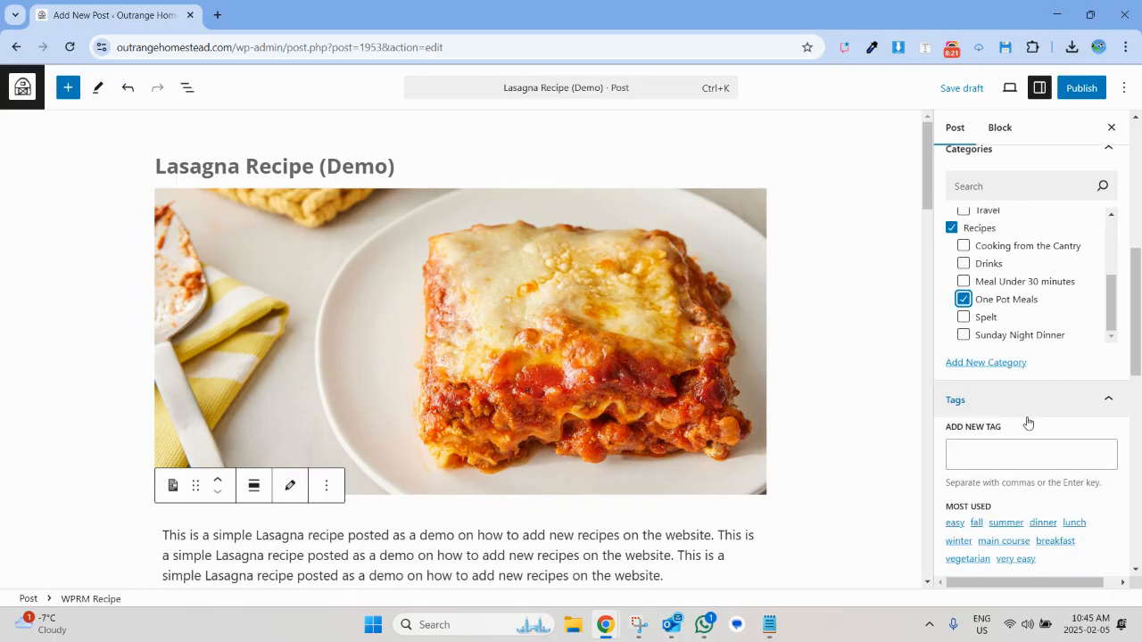
{"action": "left_click", "coordinate": [990, 451]}
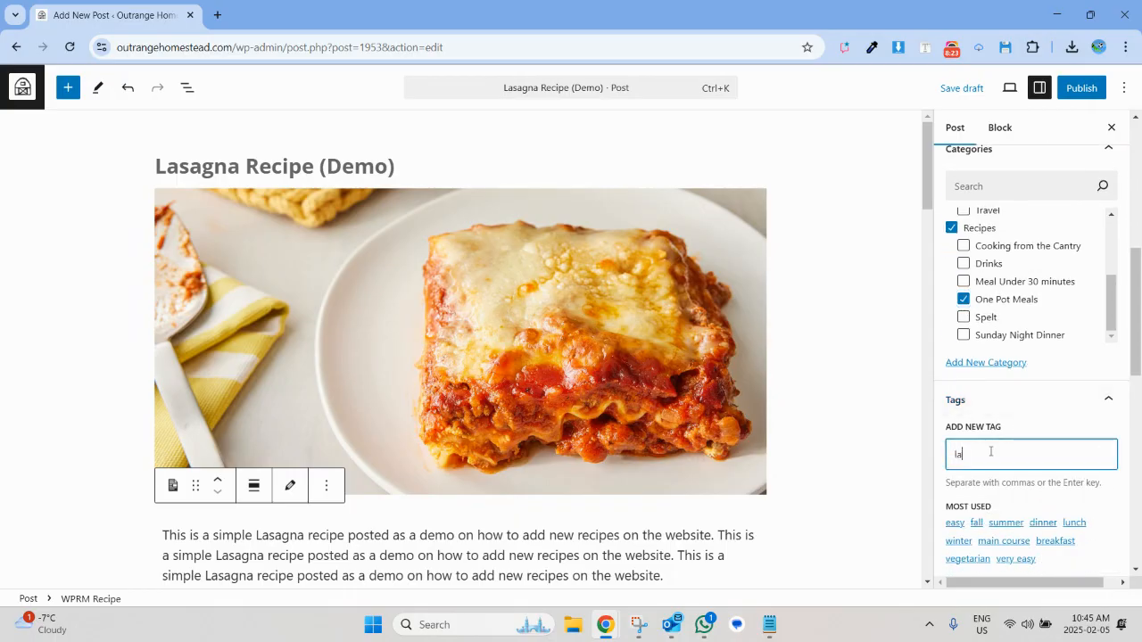
{"action": "type", "text": "lasagna"}
{"action": "key", "text": "Return"}
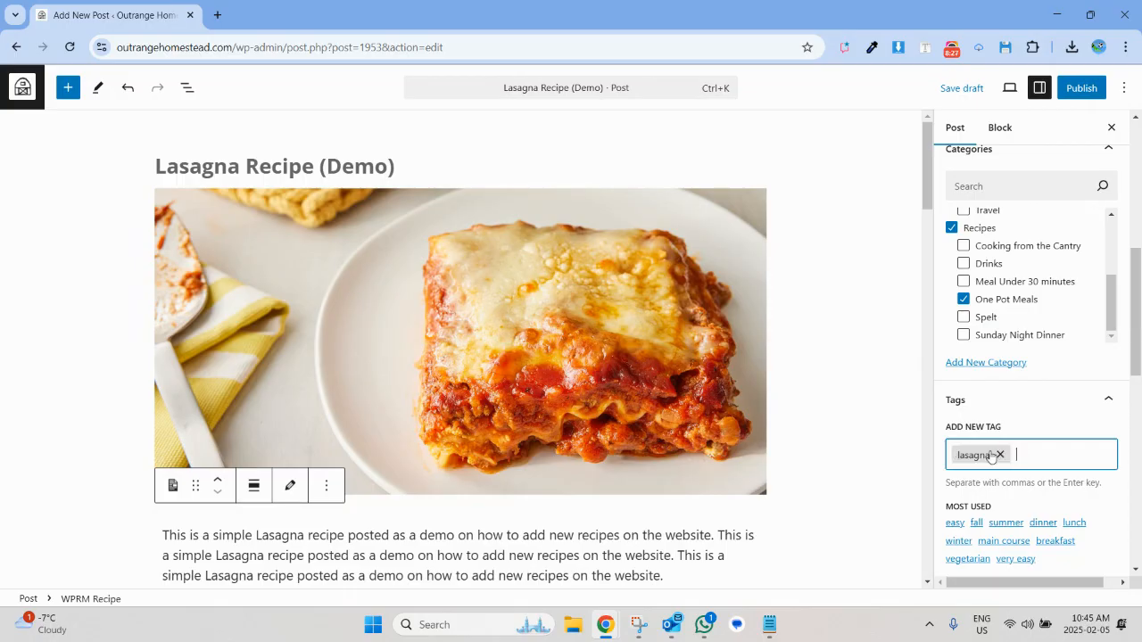
{"action": "type", "text": "pasta"}
{"action": "key", "text": "Return"}
{"action": "type", "text": "ground beef"}
{"action": "key", "text": "Return"}
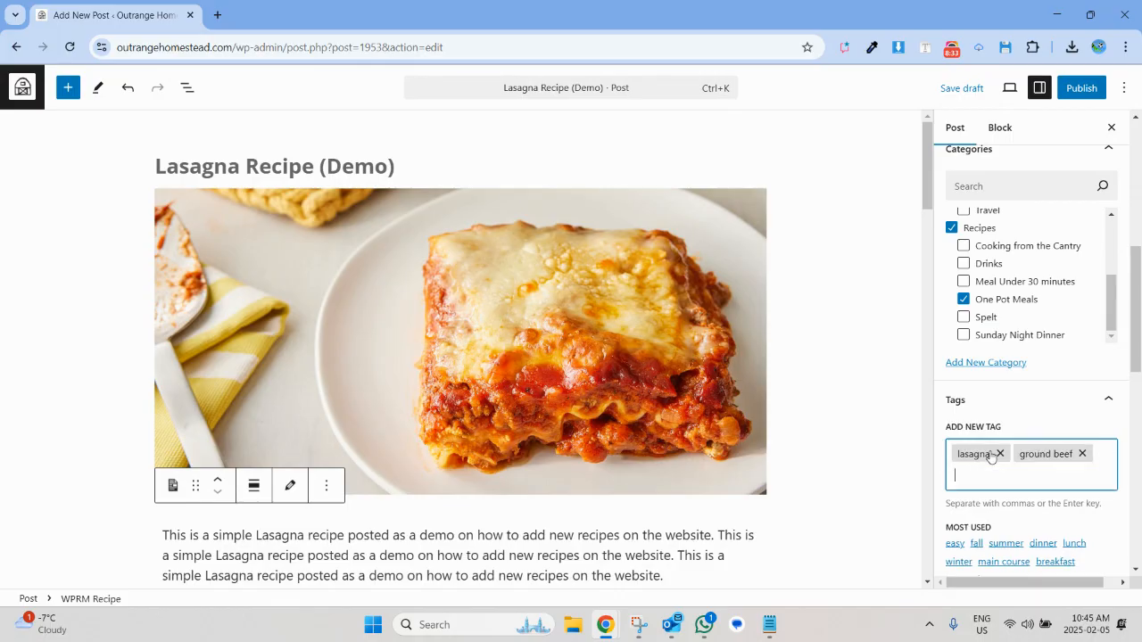
Look through the remaining post settings, including the audience choices of the Ultimate Membership Pro locker and the LiteSpeed options.
{"action": "scroll", "coordinate": [990, 456], "scroll_direction": "down", "scroll_amount": 3}
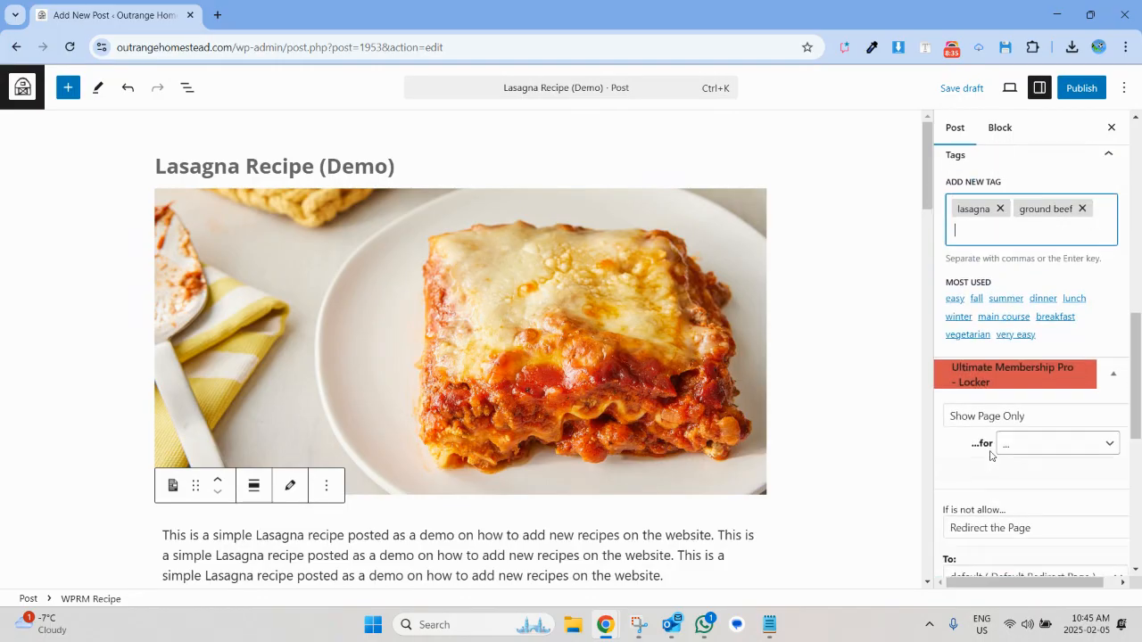
{"action": "scroll", "coordinate": [990, 455], "scroll_direction": "up", "scroll_amount": 5}
{"action": "scroll", "coordinate": [991, 436], "scroll_direction": "up", "scroll_amount": 2}
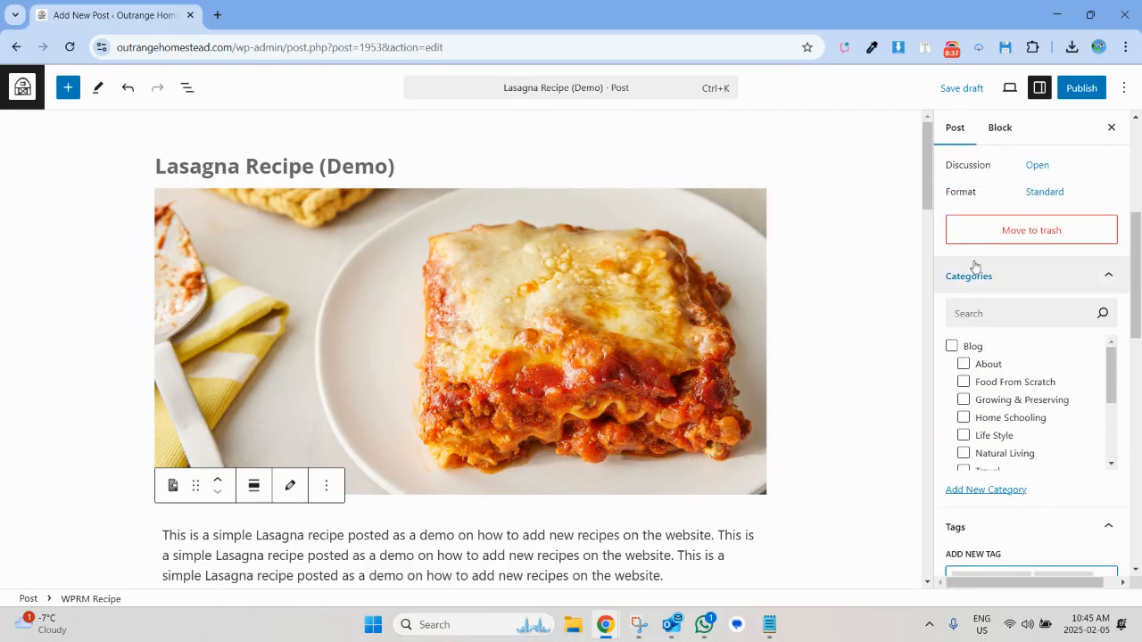
{"action": "scroll", "coordinate": [974, 265], "scroll_direction": "up", "scroll_amount": 2}
{"action": "scroll", "coordinate": [974, 262], "scroll_direction": "down", "scroll_amount": 7}
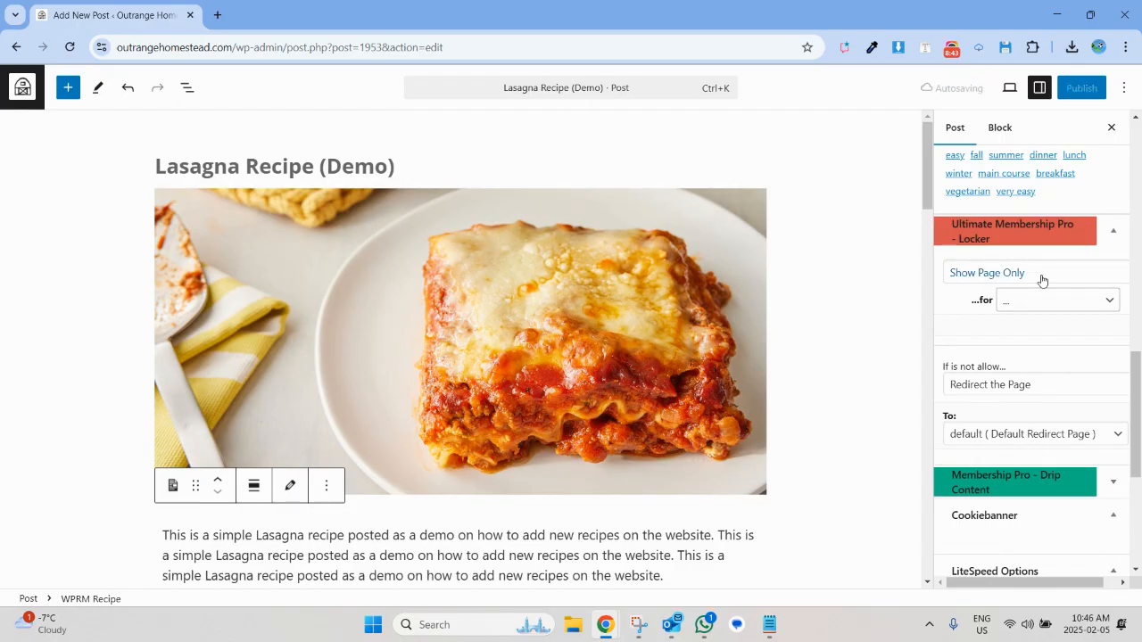
{"action": "left_click", "coordinate": [1022, 301]}
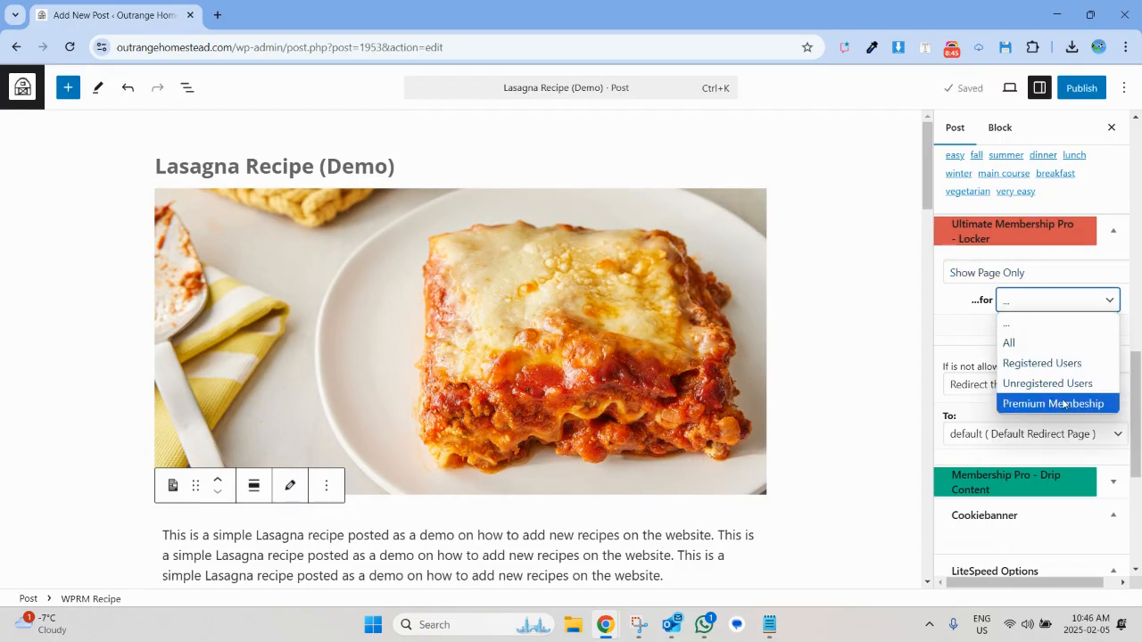
{"action": "left_click", "coordinate": [860, 372]}
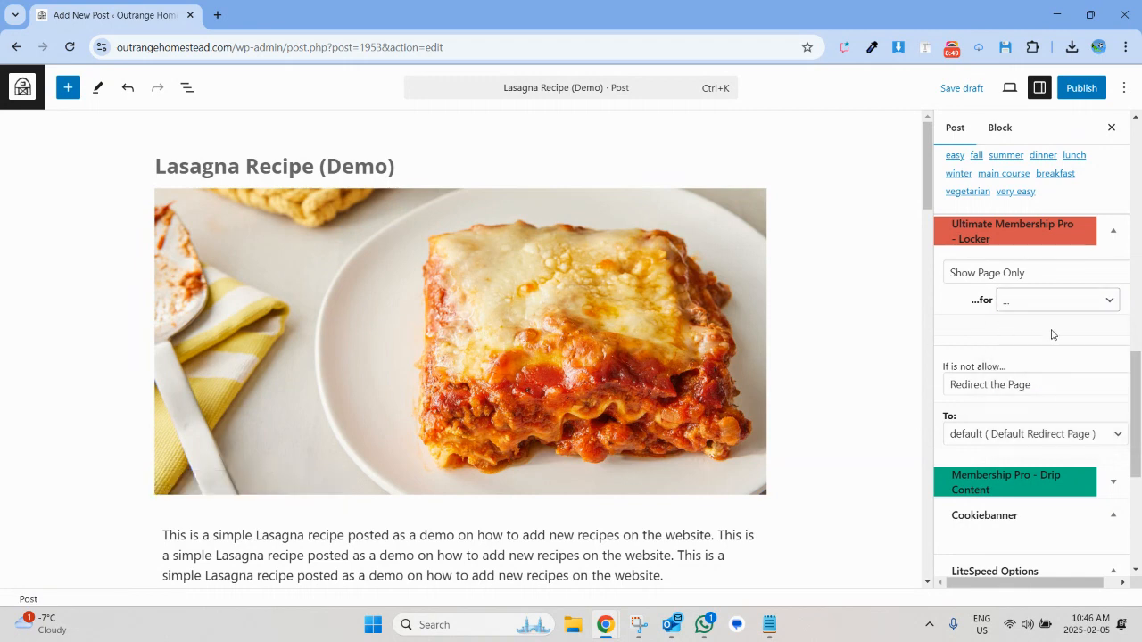
{"action": "scroll", "coordinate": [1052, 334], "scroll_direction": "down", "scroll_amount": 4}
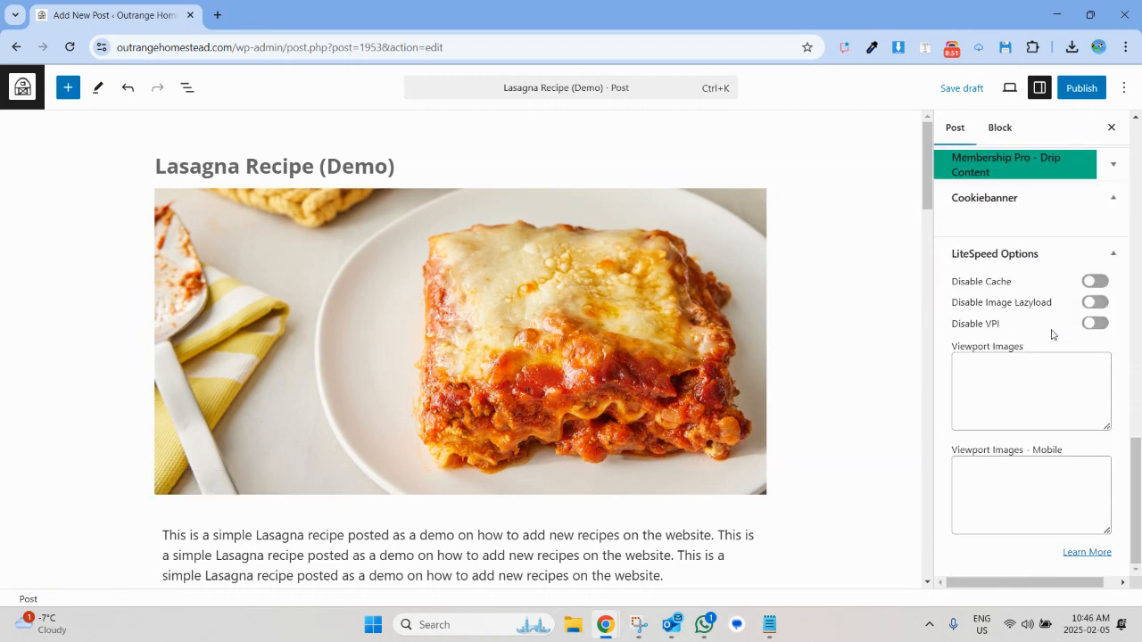
{"action": "scroll", "coordinate": [1051, 321], "scroll_direction": "up", "scroll_amount": 3}
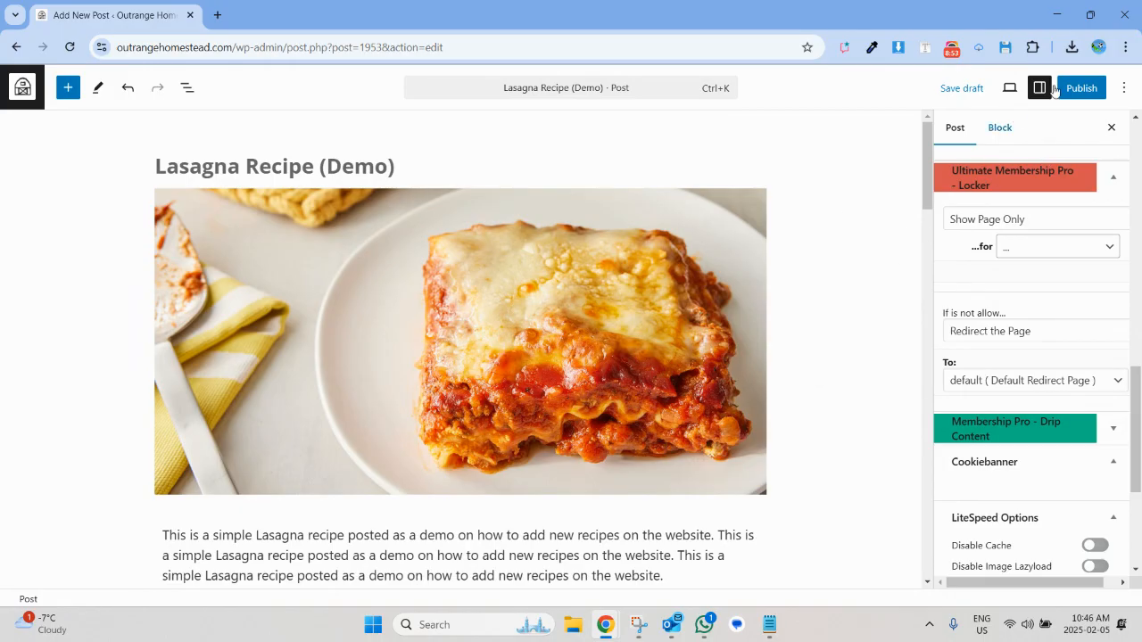
Publish the lasagna recipe post with public visibility and open the live page.
{"action": "left_click", "coordinate": [1081, 91]}
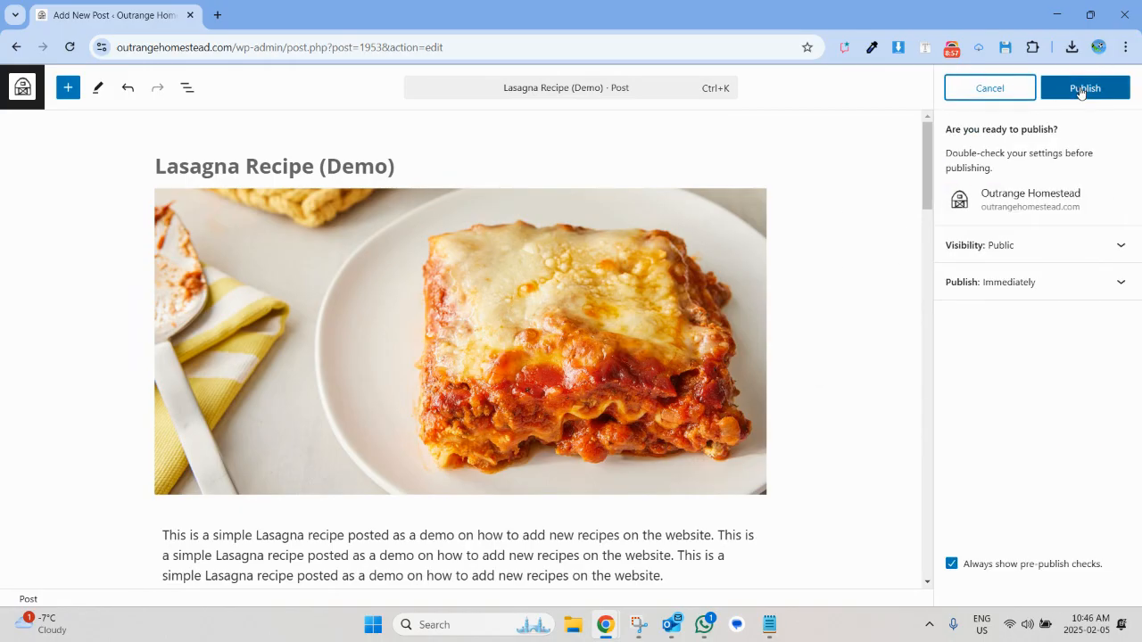
{"action": "left_click", "coordinate": [1081, 91]}
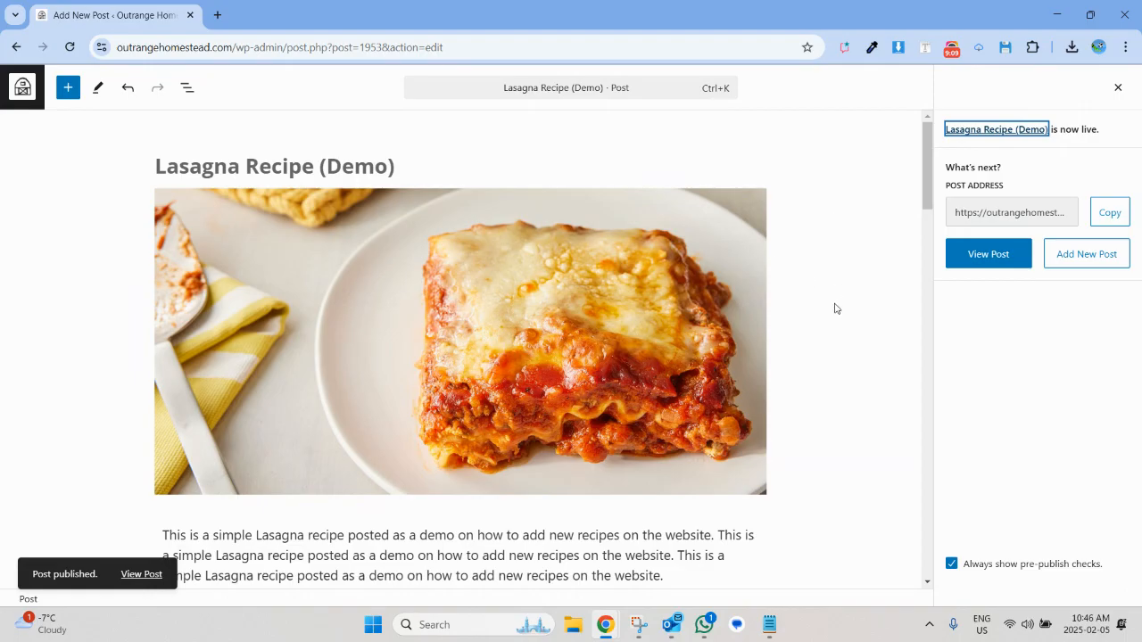
{"action": "left_click", "coordinate": [988, 266]}
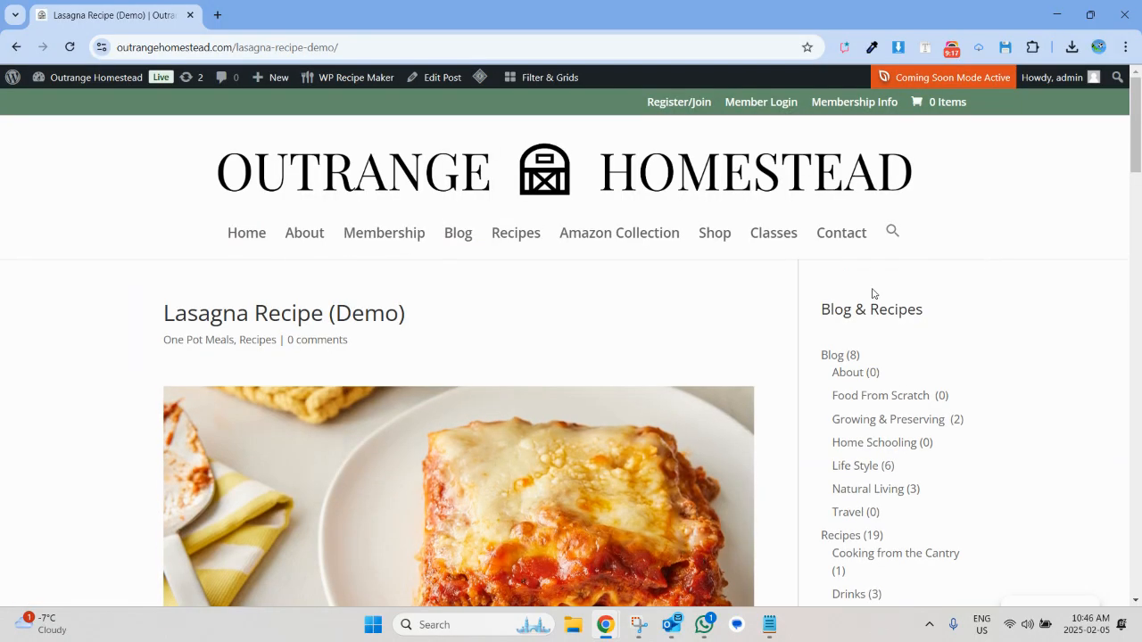
Test the serving multiplier on the live lasagna recipe by switching the ingredients to 2x, 3x and back to 2x.
{"action": "scroll", "coordinate": [622, 336], "scroll_direction": "down", "scroll_amount": 2}
{"action": "scroll", "coordinate": [622, 335], "scroll_direction": "up", "scroll_amount": 2}
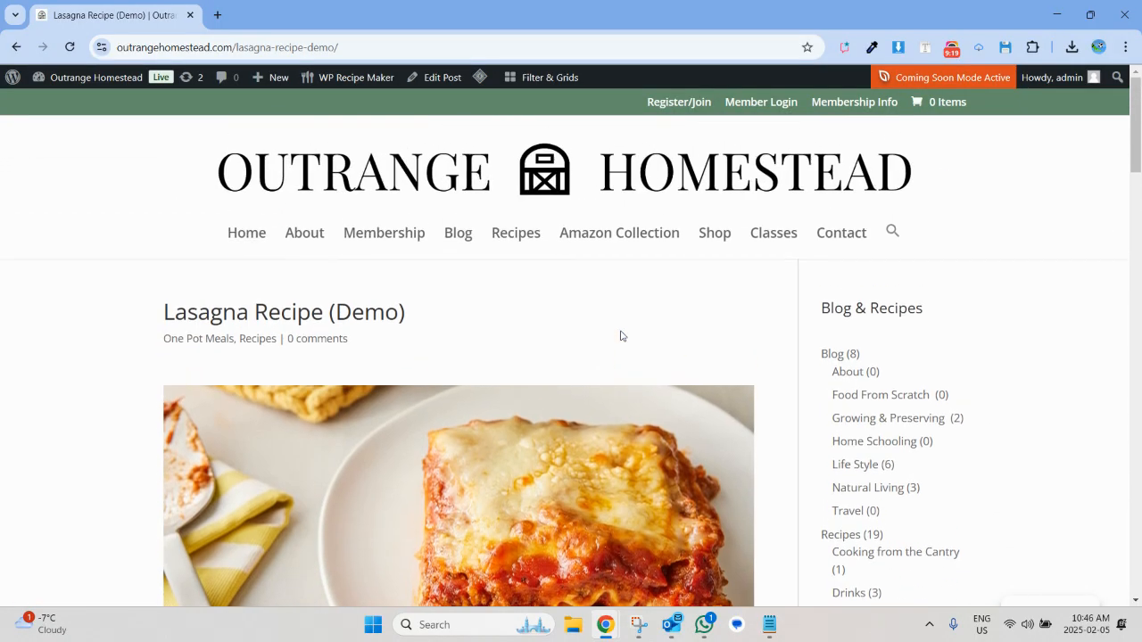
{"action": "scroll", "coordinate": [622, 335], "scroll_direction": "down", "scroll_amount": 8}
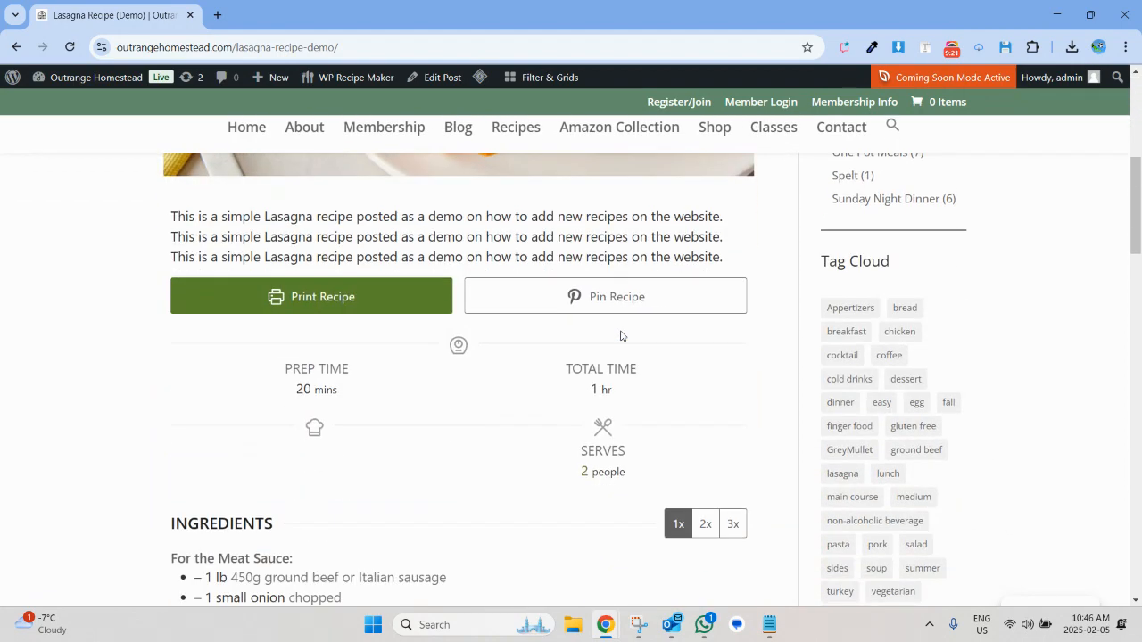
{"action": "scroll", "coordinate": [622, 336], "scroll_direction": "up", "scroll_amount": 1}
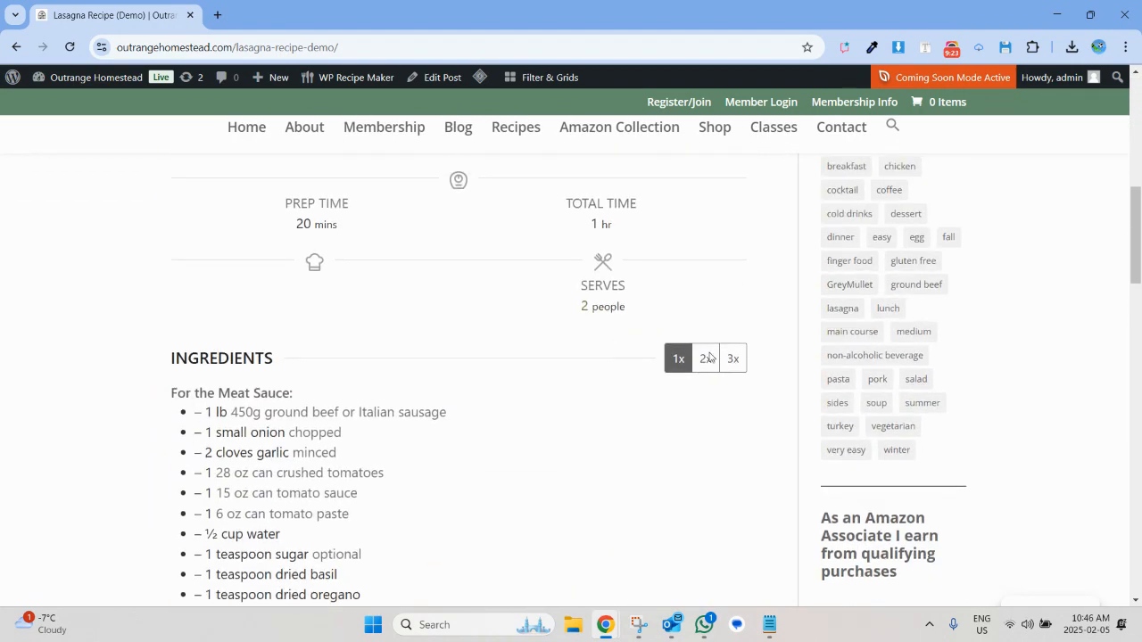
{"action": "left_click", "coordinate": [707, 357]}
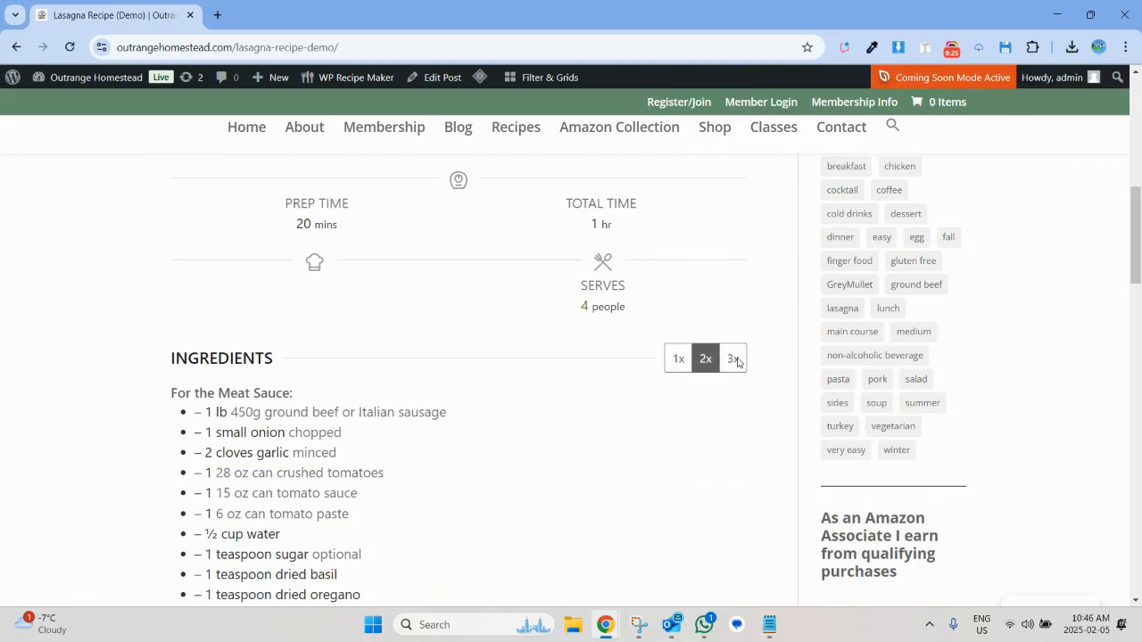
{"action": "left_click", "coordinate": [738, 362]}
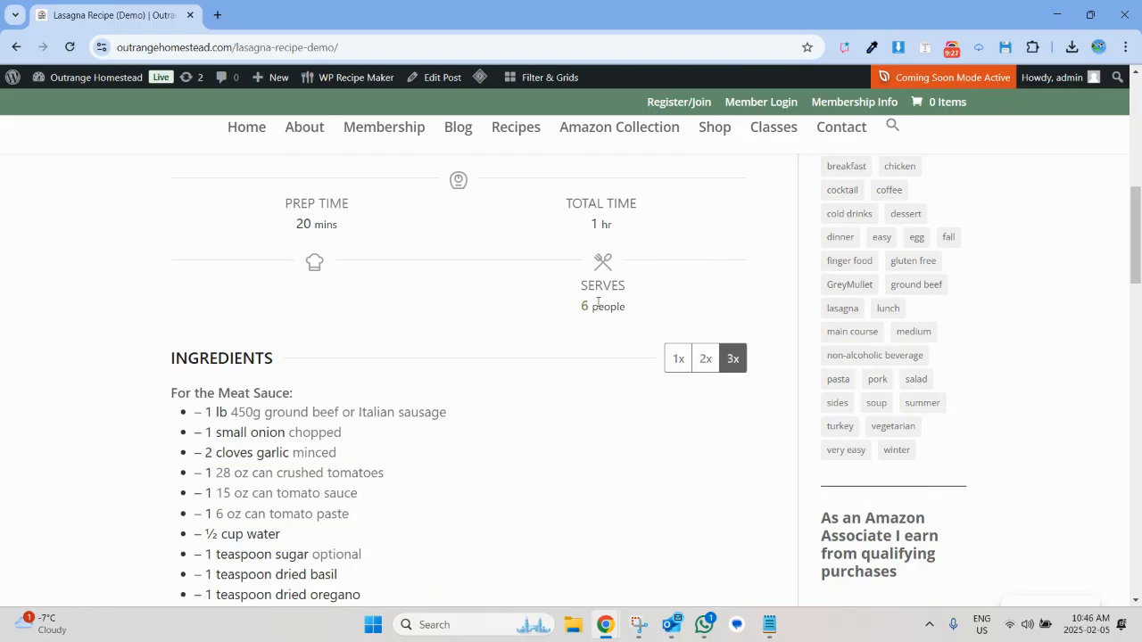
{"action": "left_click", "coordinate": [700, 370]}
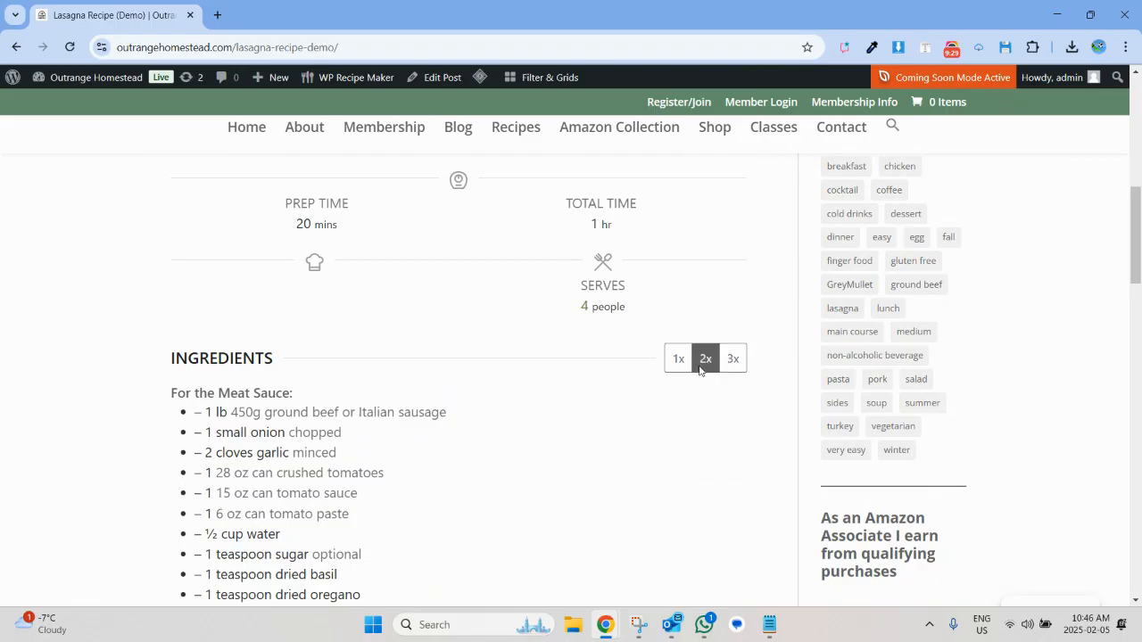
Review the rest of the live recipe page, including the instructions, notes, share links, star rating and comment form.
{"action": "scroll", "coordinate": [692, 368], "scroll_direction": "down", "scroll_amount": 7}
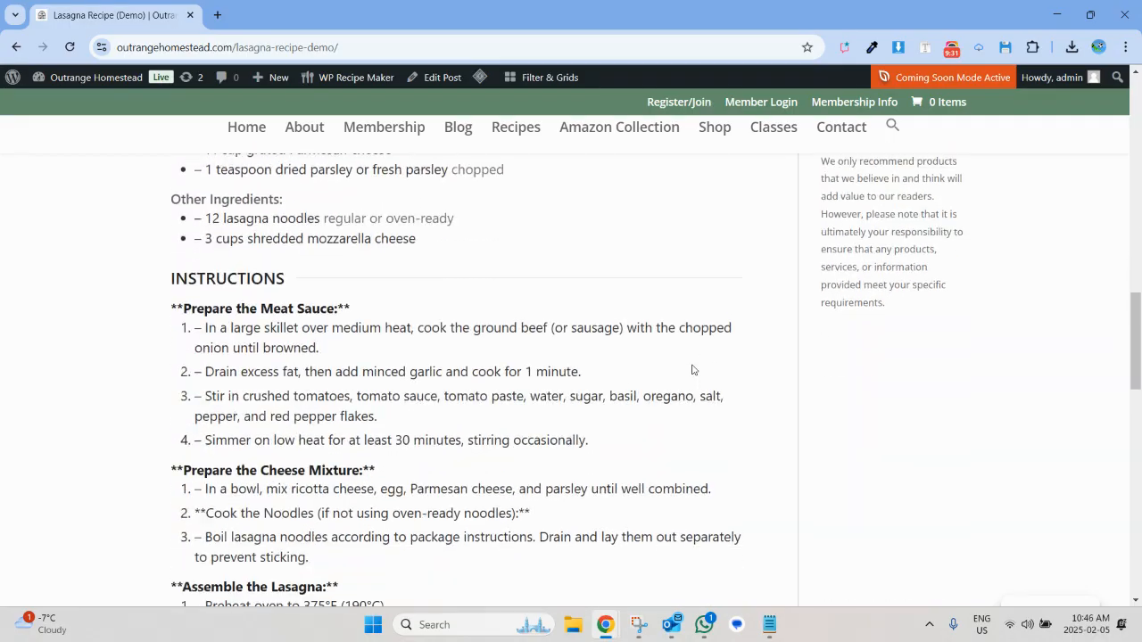
{"action": "scroll", "coordinate": [692, 369], "scroll_direction": "down", "scroll_amount": 8}
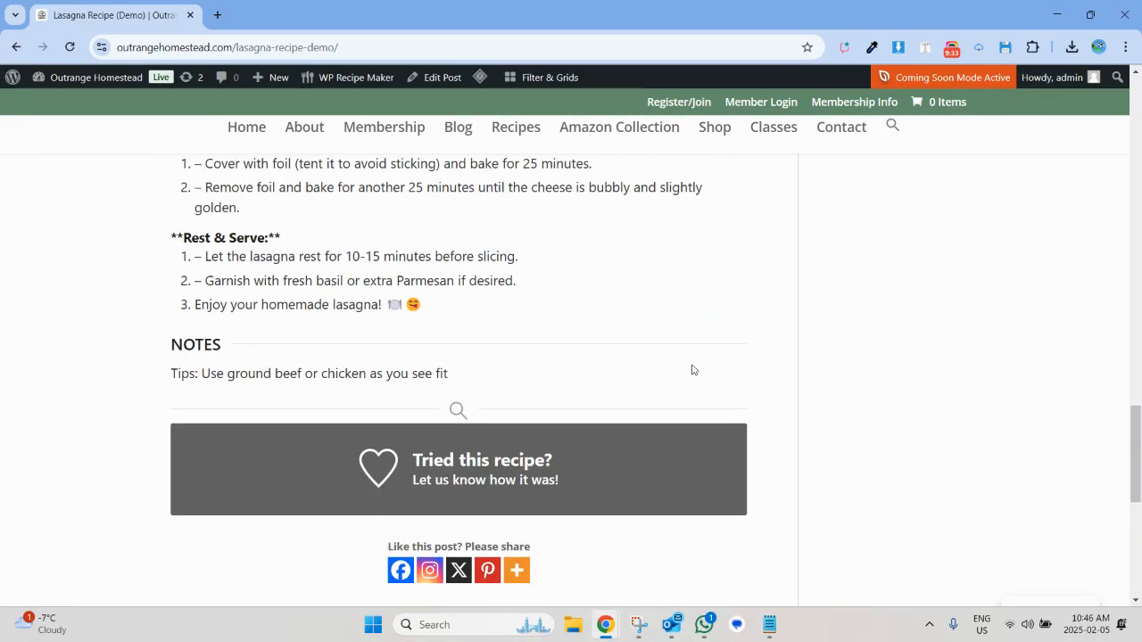
{"action": "scroll", "coordinate": [692, 369], "scroll_direction": "down", "scroll_amount": 3}
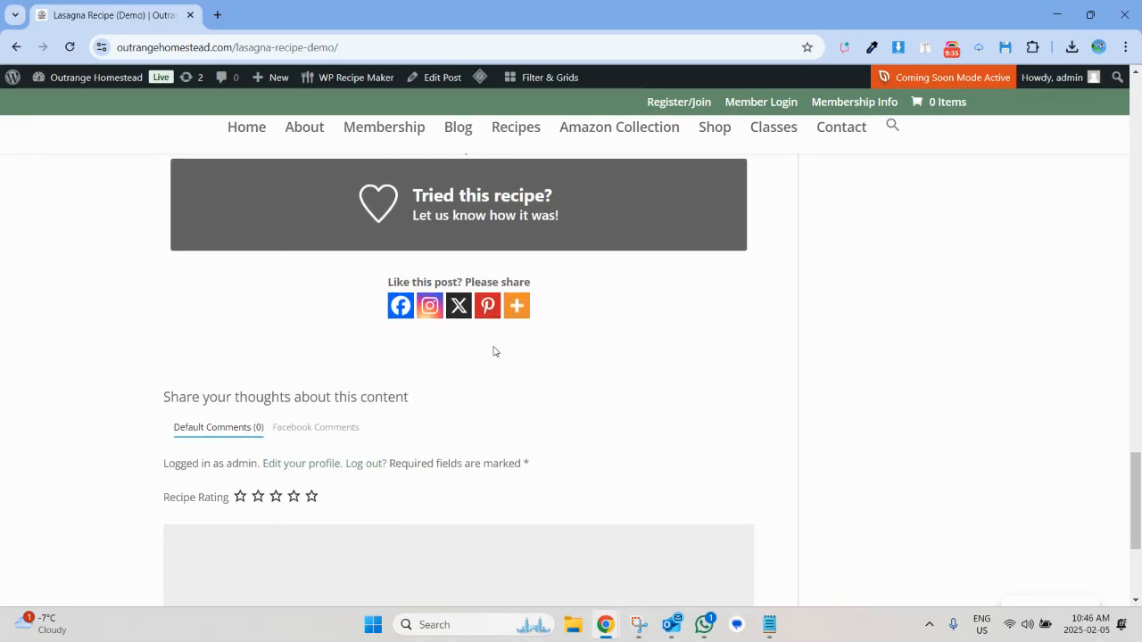
{"action": "scroll", "coordinate": [535, 331], "scroll_direction": "down", "scroll_amount": 2}
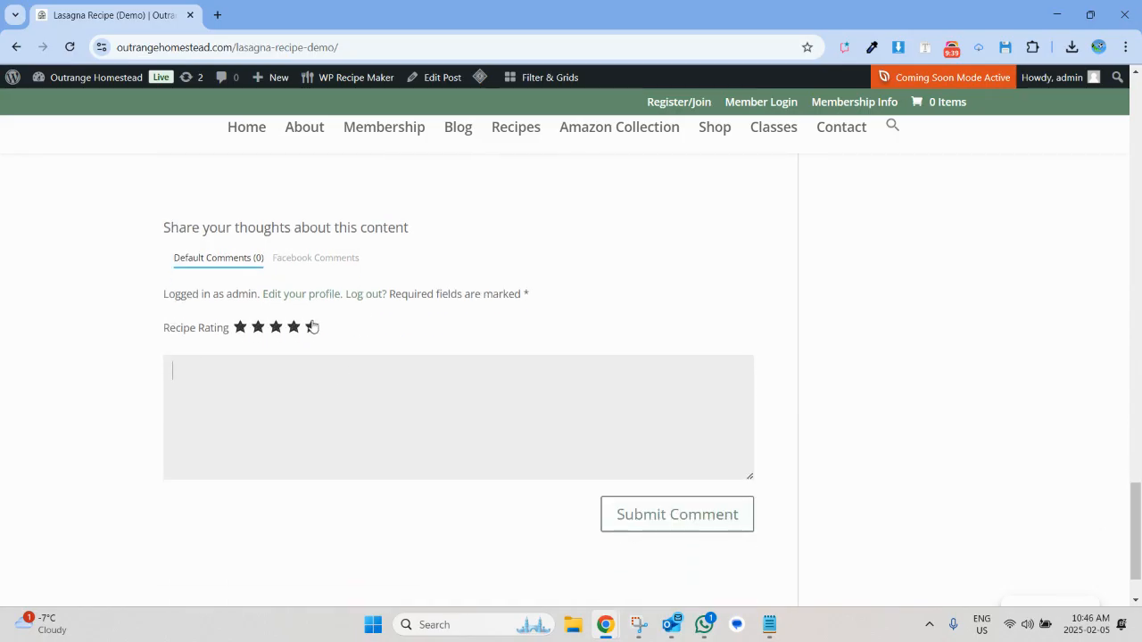
{"action": "scroll", "coordinate": [105, 382], "scroll_direction": "down", "scroll_amount": 1}
{"action": "scroll", "coordinate": [105, 382], "scroll_direction": "up", "scroll_amount": 15}
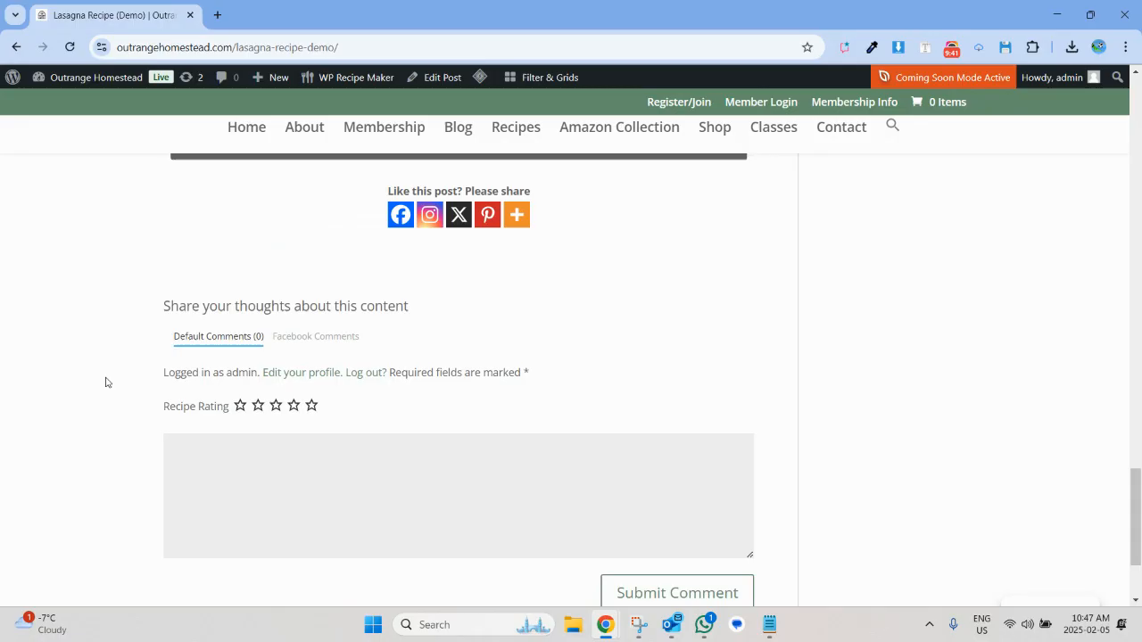
{"action": "scroll", "coordinate": [105, 381], "scroll_direction": "up", "scroll_amount": 10}
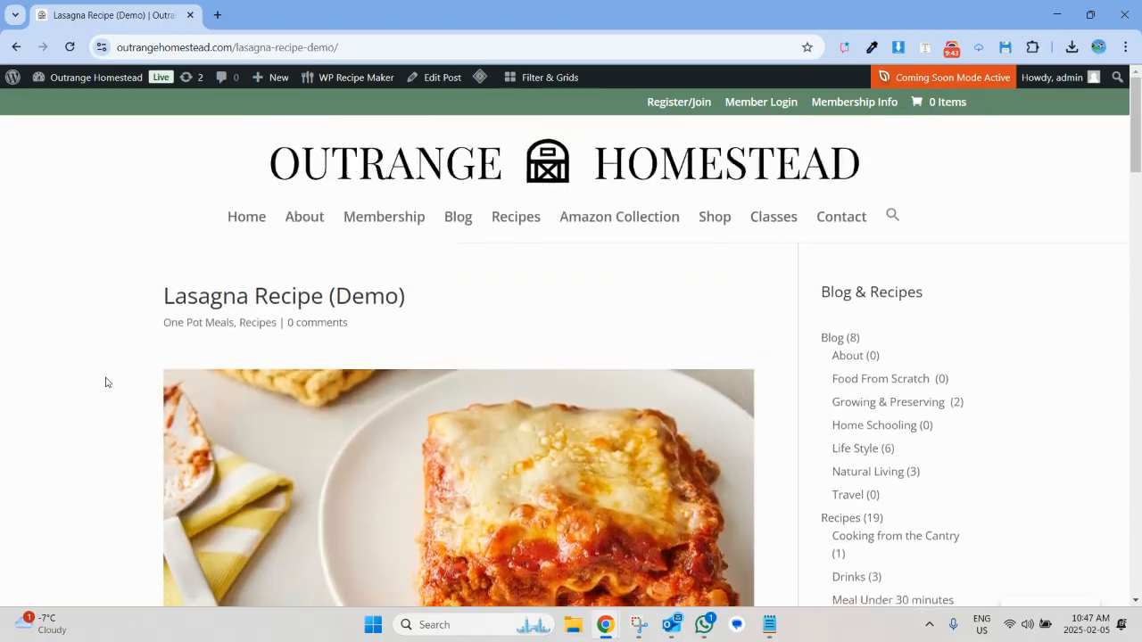
Open the site's homepage and check its latest recipes section.
{"action": "left_click", "coordinate": [233, 239]}
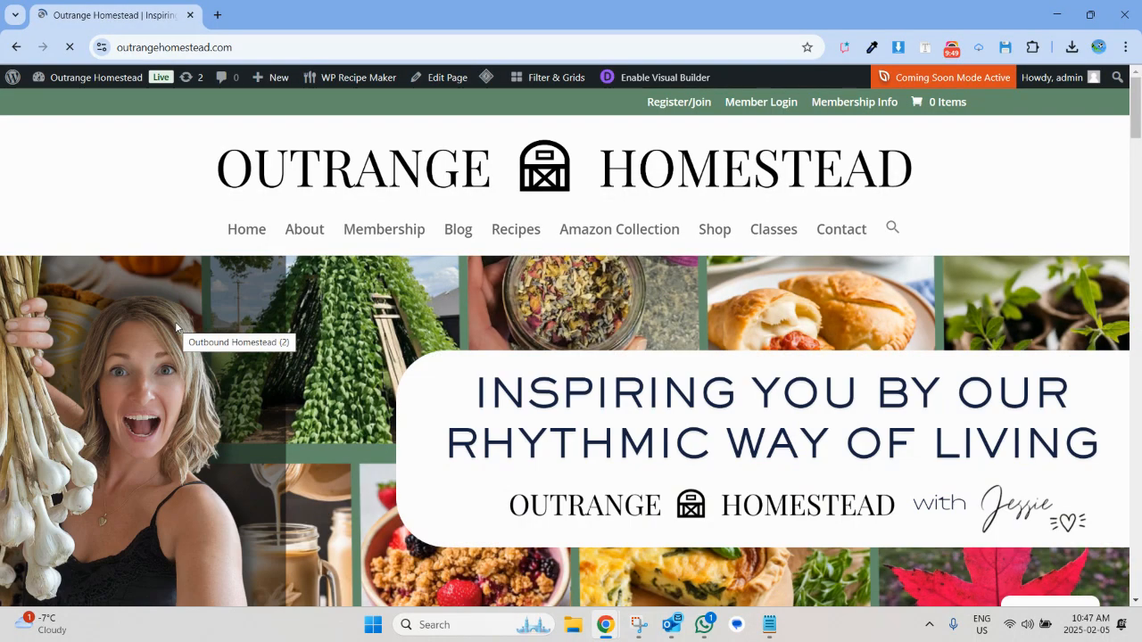
{"action": "scroll", "coordinate": [175, 323], "scroll_direction": "down", "scroll_amount": 10}
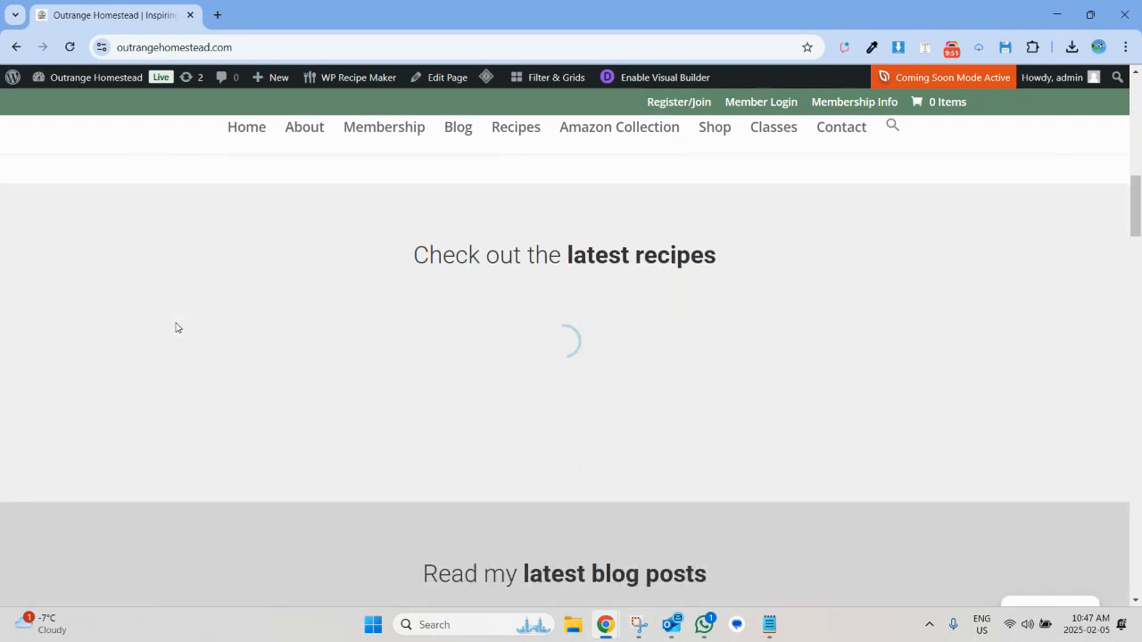